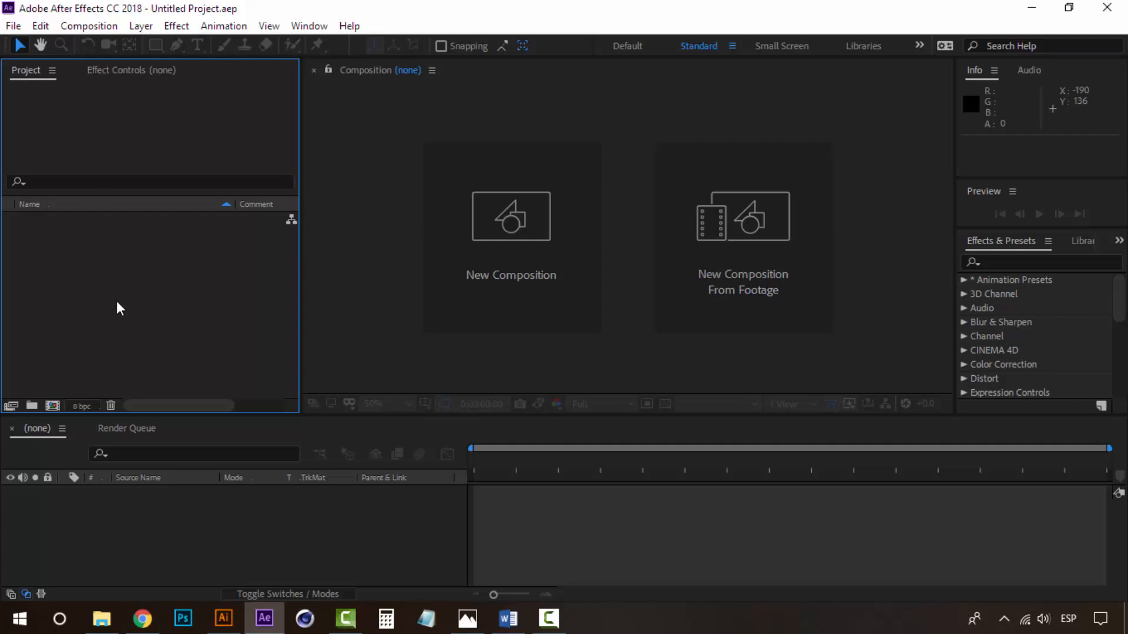
Choose the Illustrator file 5 from the desktop's Vector Files folder to import as Footage
right_click(141, 268)
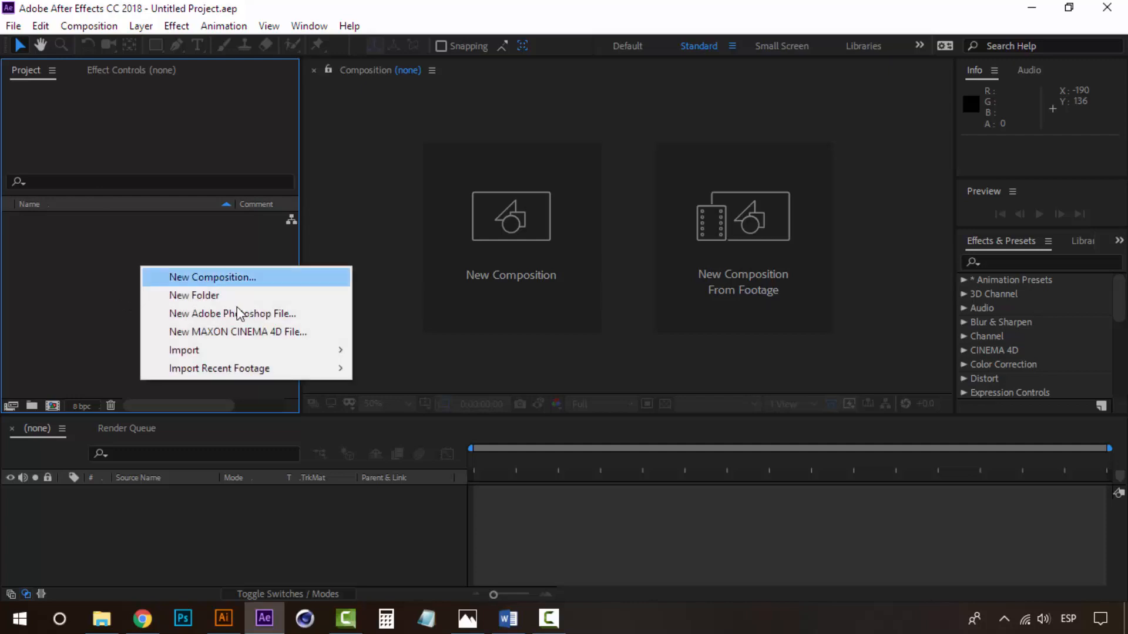
mouse_move(267, 355)
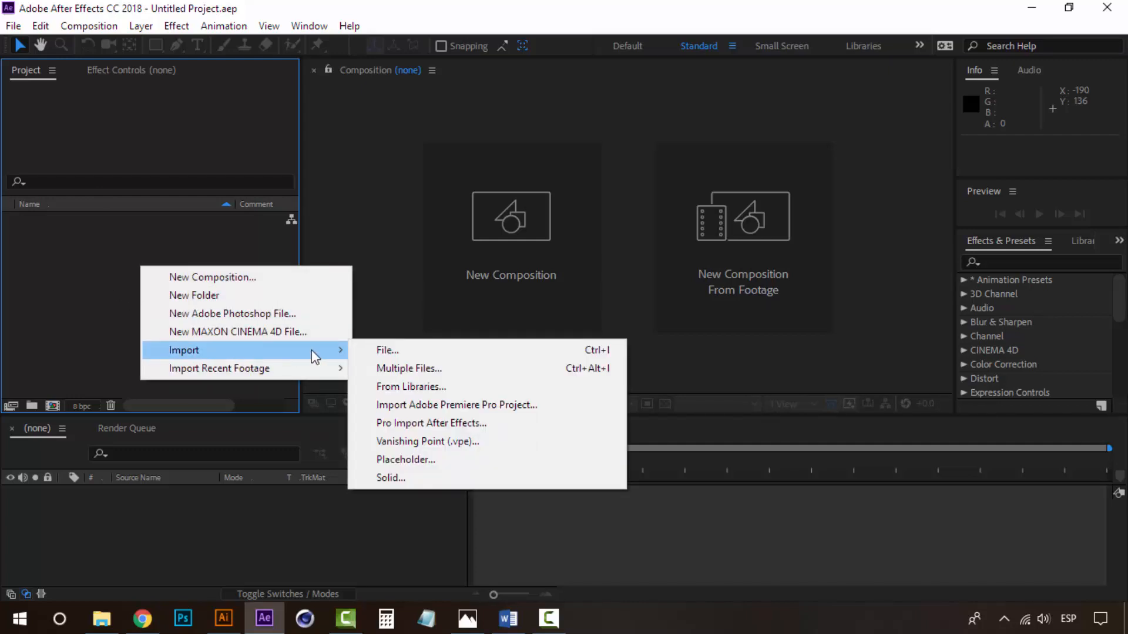
click(394, 350)
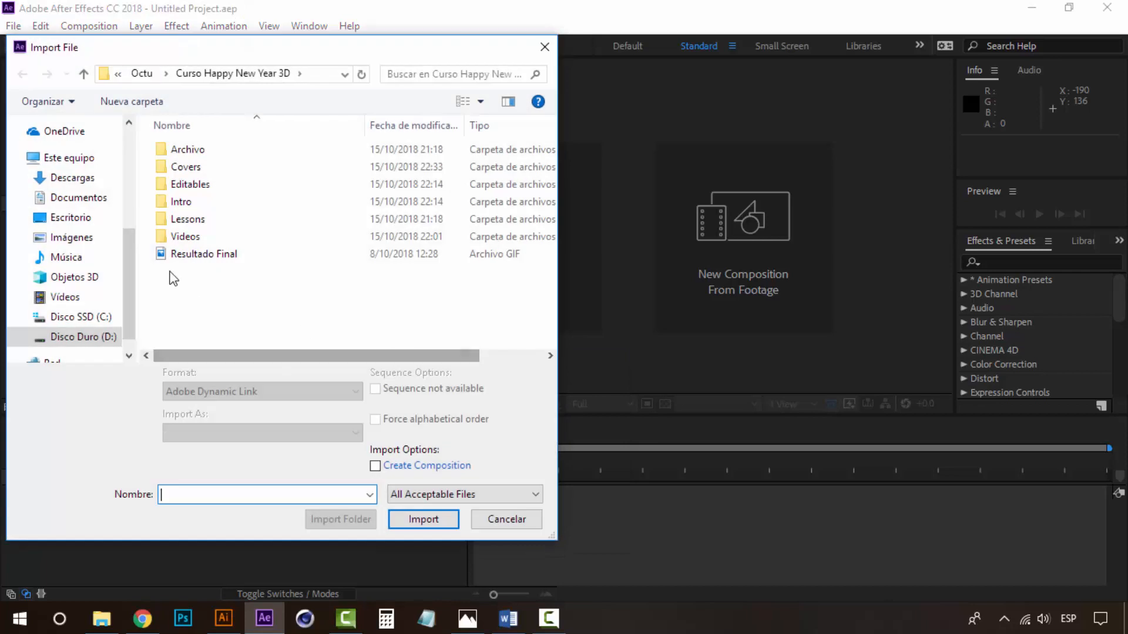
click(91, 218)
double_click(273, 151)
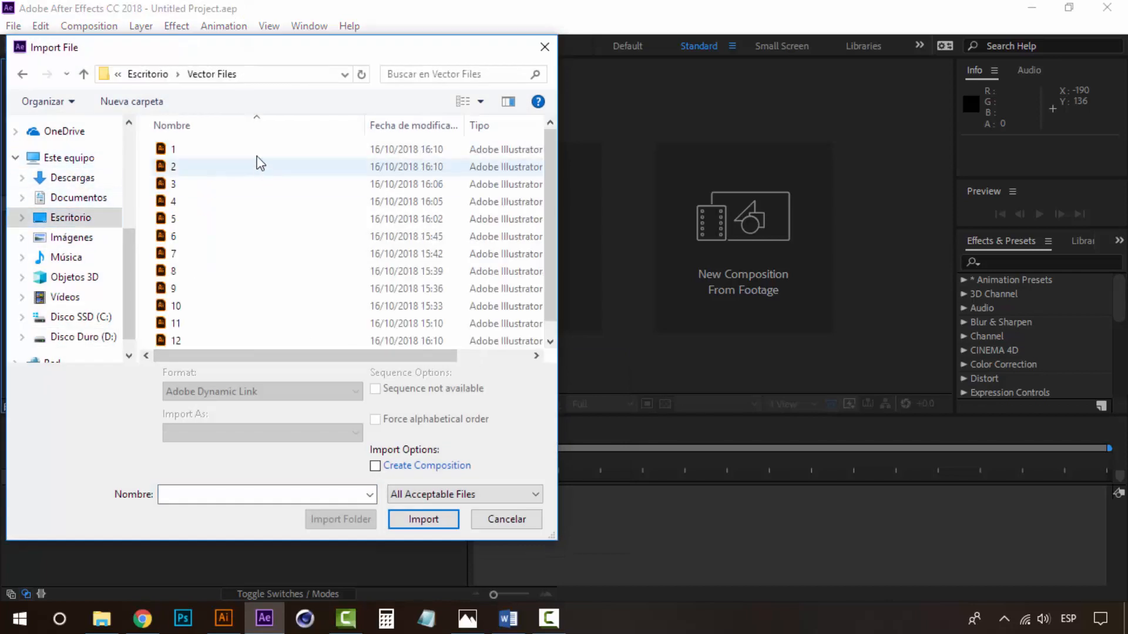
scroll(548, 230, down, 1)
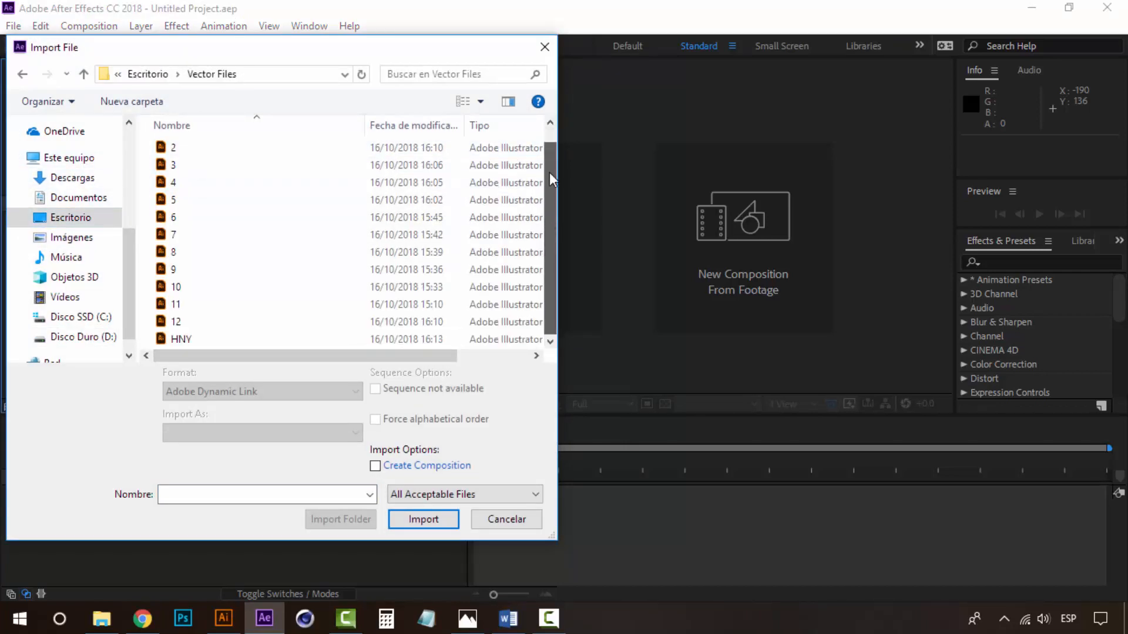
scroll(551, 178, up, 1)
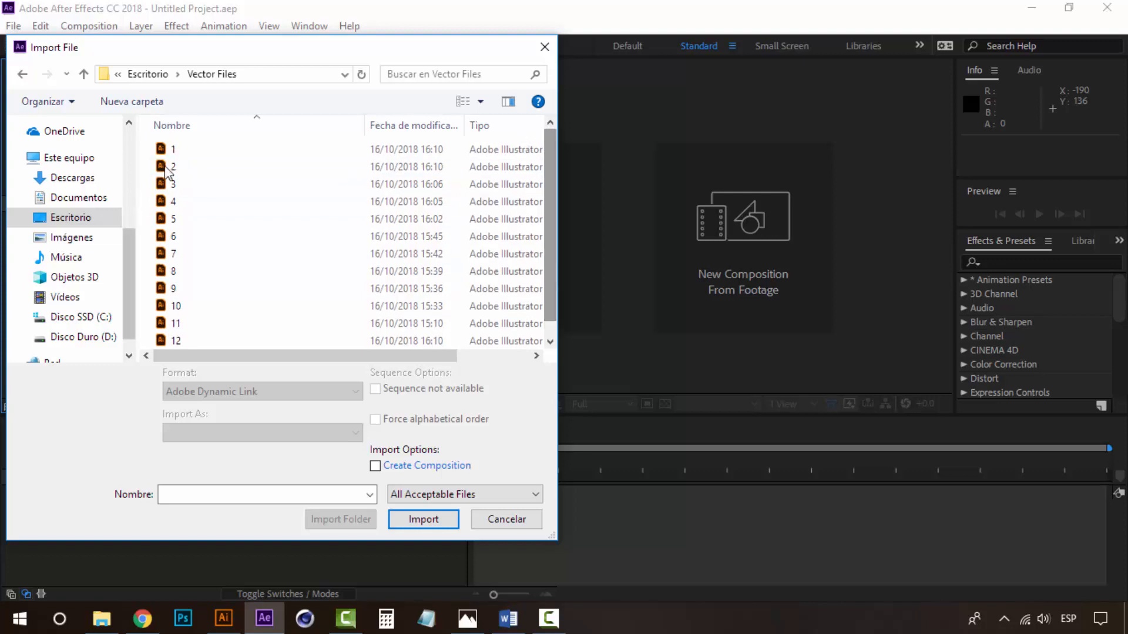
click(202, 220)
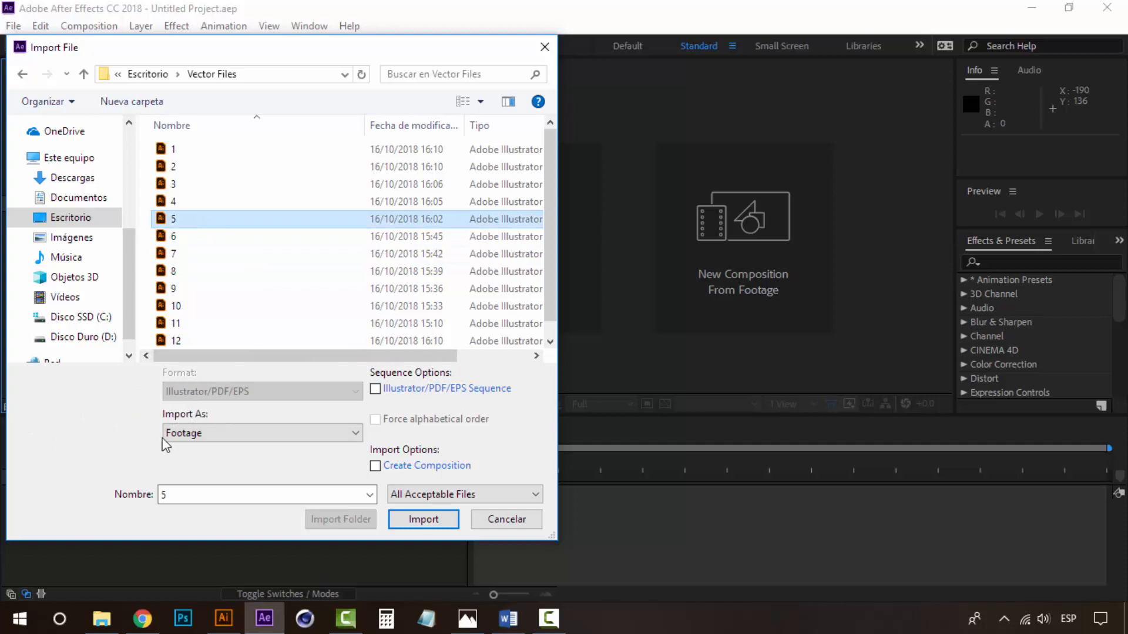
click(440, 524)
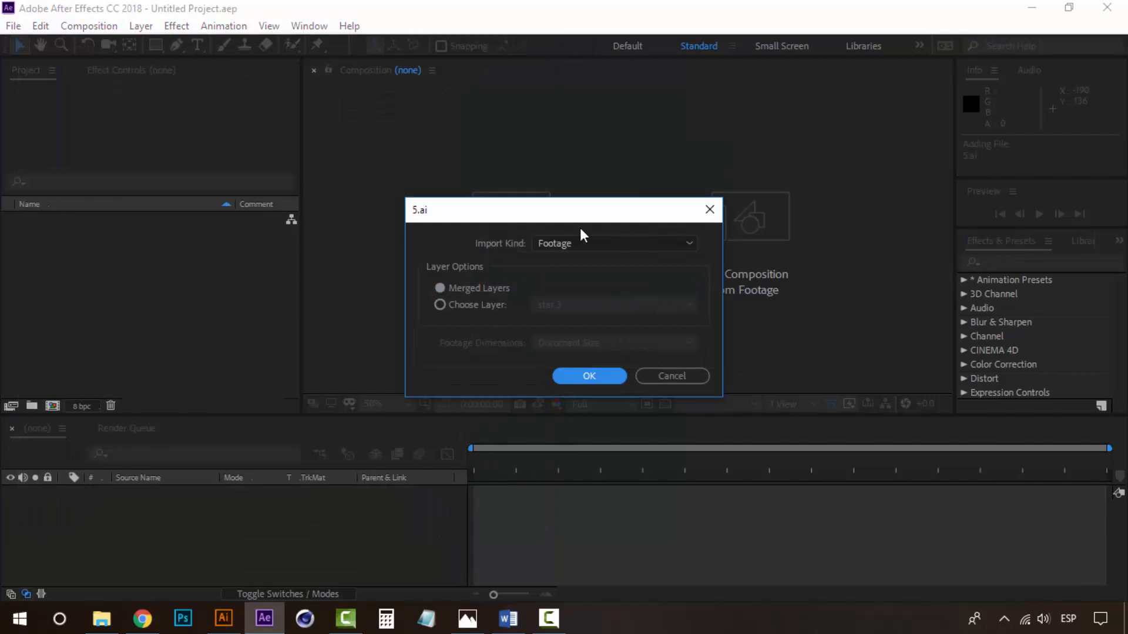
Import 5.ai with the Footage import kind and Merged Layers
drag(609, 215, 641, 212)
click(644, 238)
click(644, 238)
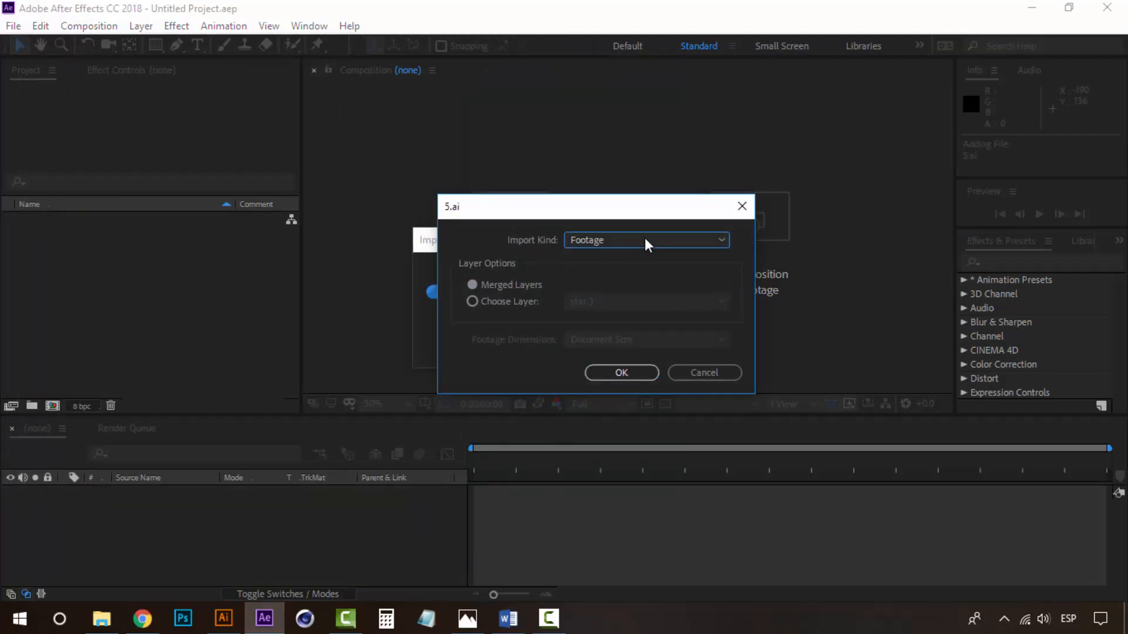
click(621, 239)
click(618, 237)
click(615, 371)
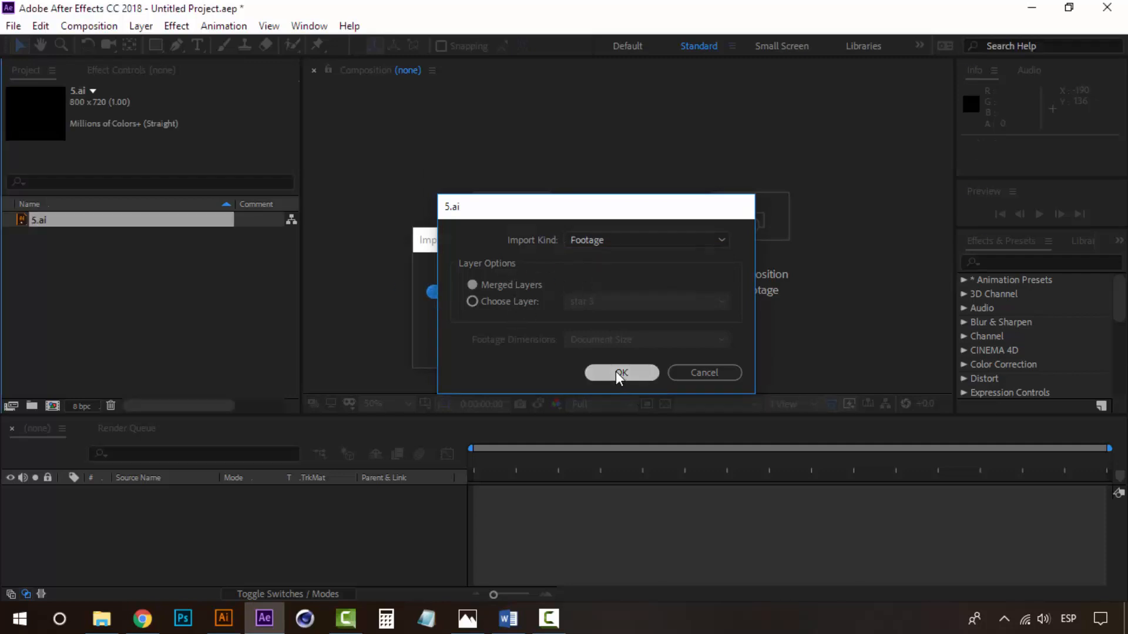
Create a composition from the 5.ai footage and select its single layer in the timeline
click(82, 242)
click(45, 226)
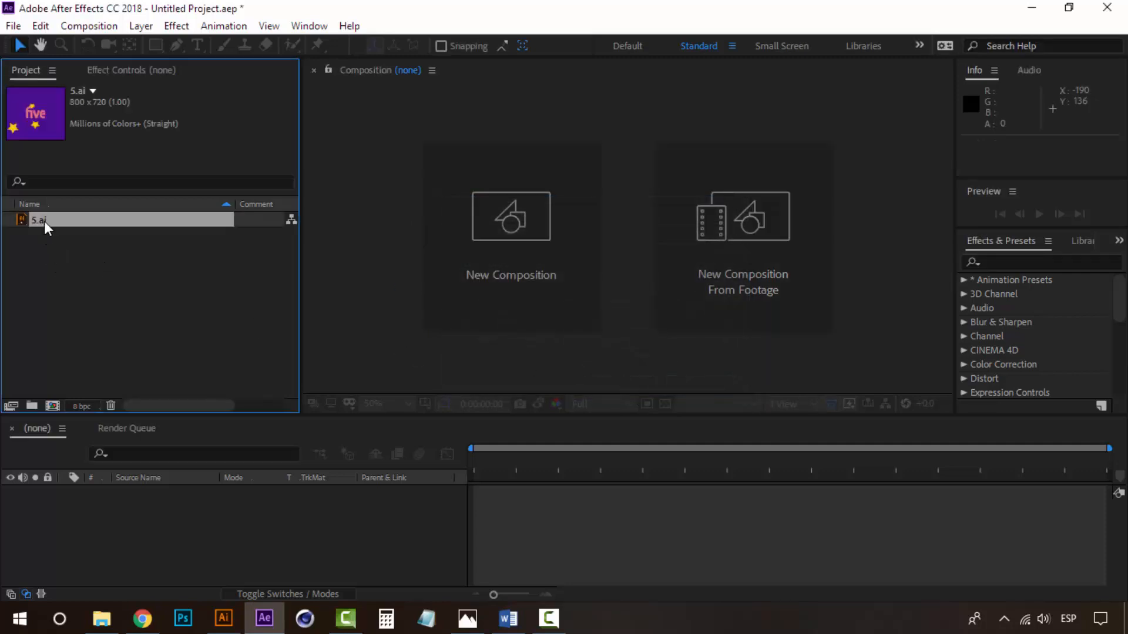
drag(40, 221, 107, 517)
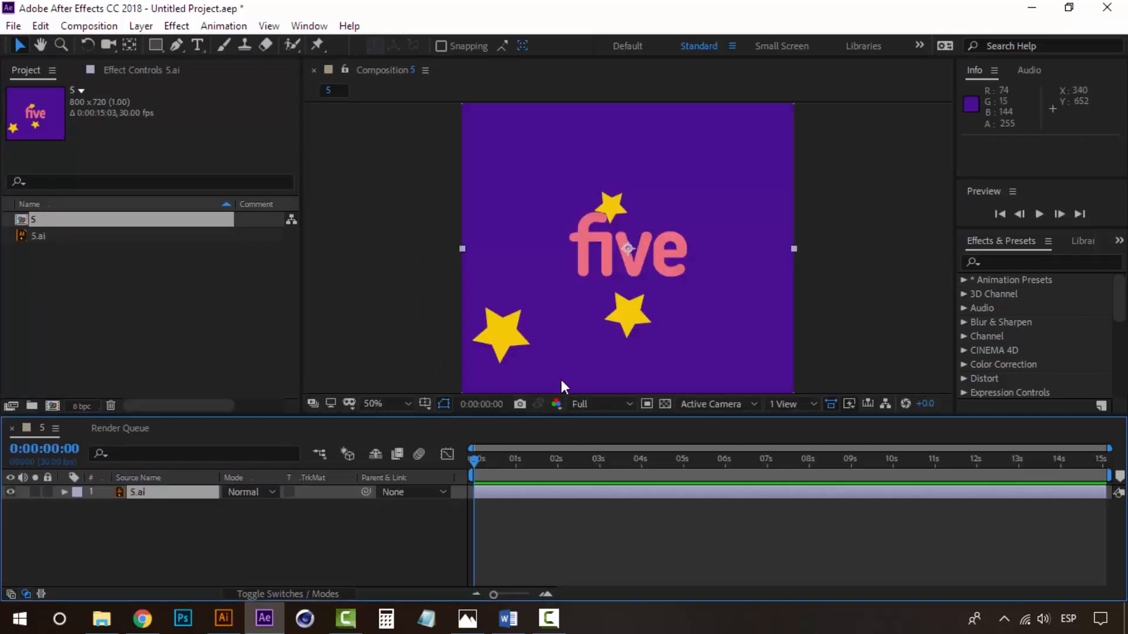
click(139, 538)
click(133, 491)
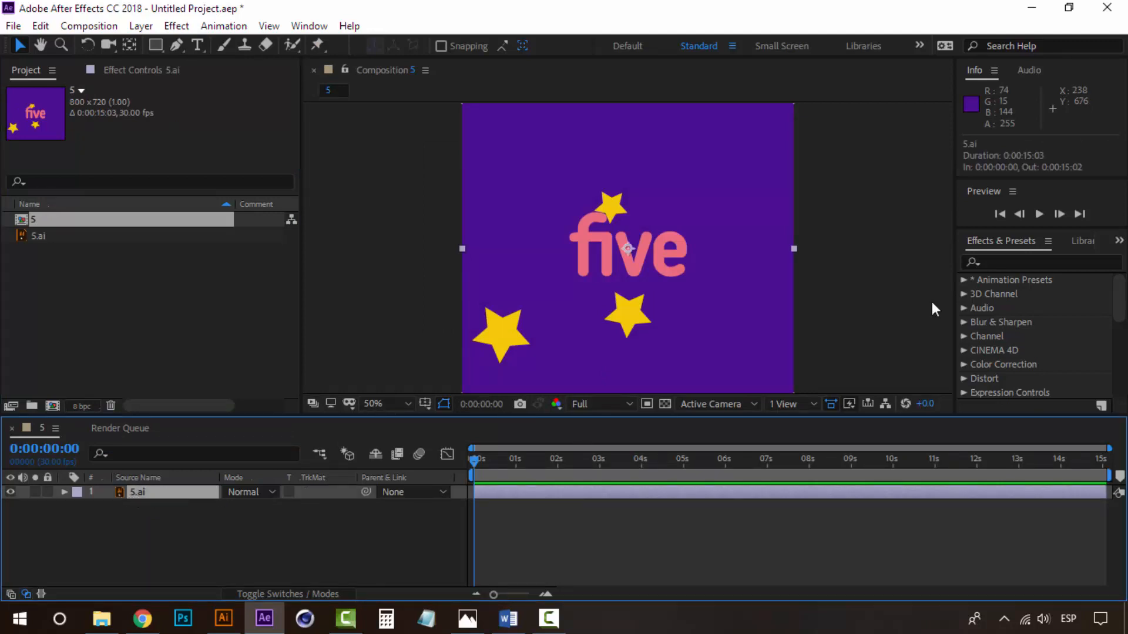
Try moving the merged 5.ai artwork in the composition view, undoing each move
mouse_move(488, 458)
mouse_down()
mouse_move(520, 464)
mouse_move(440, 461)
mouse_move(618, 456)
mouse_move(520, 443)
mouse_move(469, 452)
mouse_up()
drag(751, 210, 825, 176)
key(ctrl+z)
drag(708, 243, 756, 306)
key(ctrl+z)
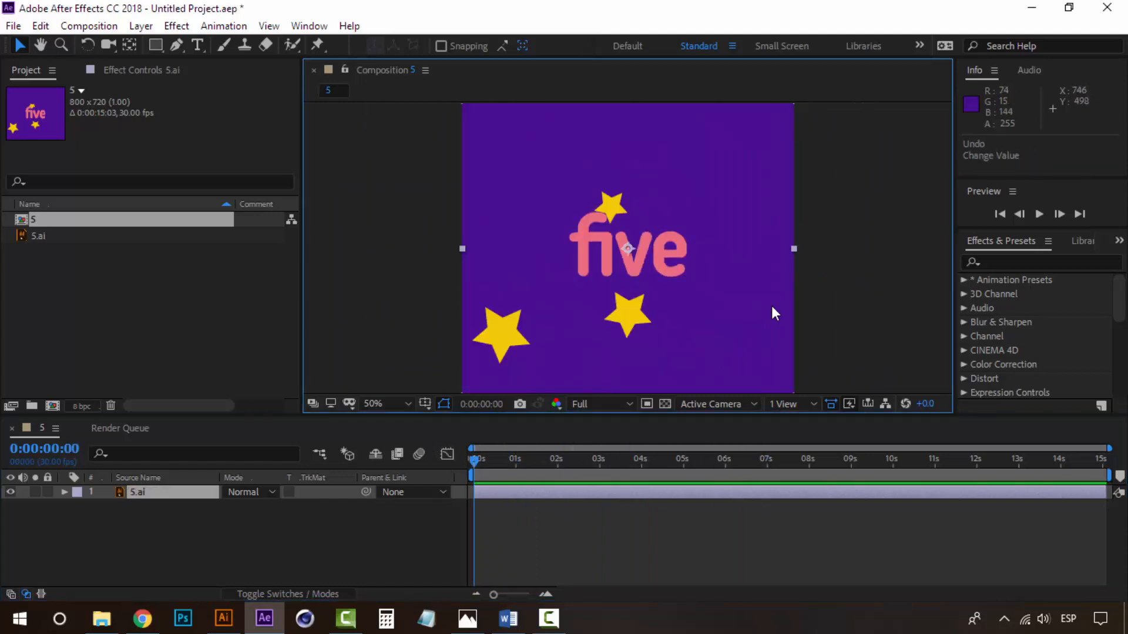
Delete composition 5 and the 5.ai footage from the project
click(170, 517)
click(56, 220)
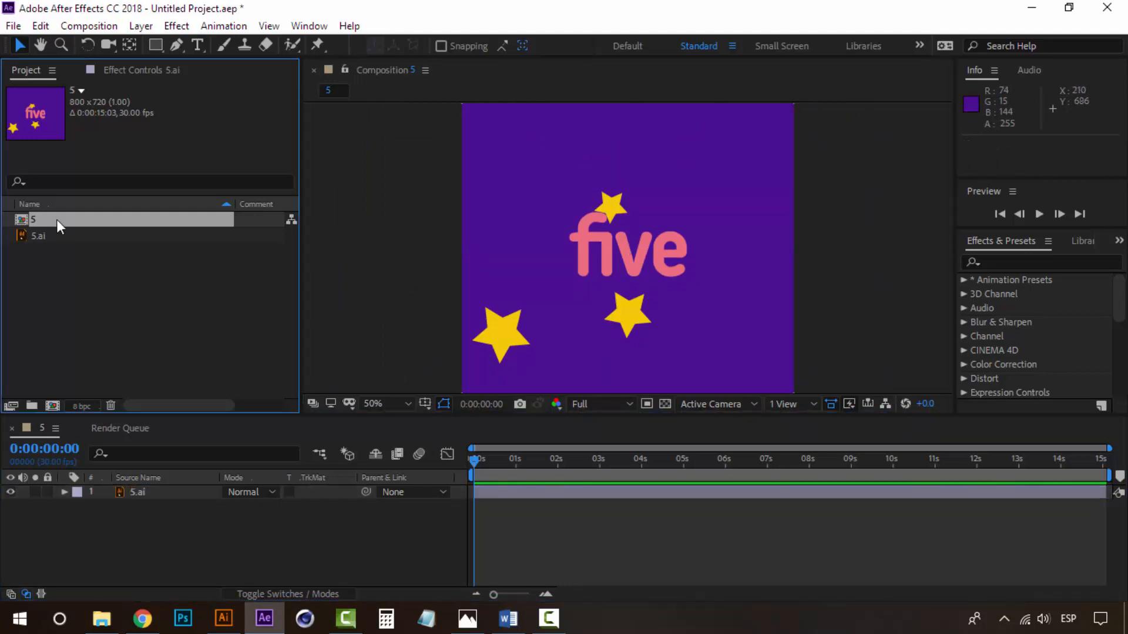
key(Delete)
click(566, 333)
click(25, 219)
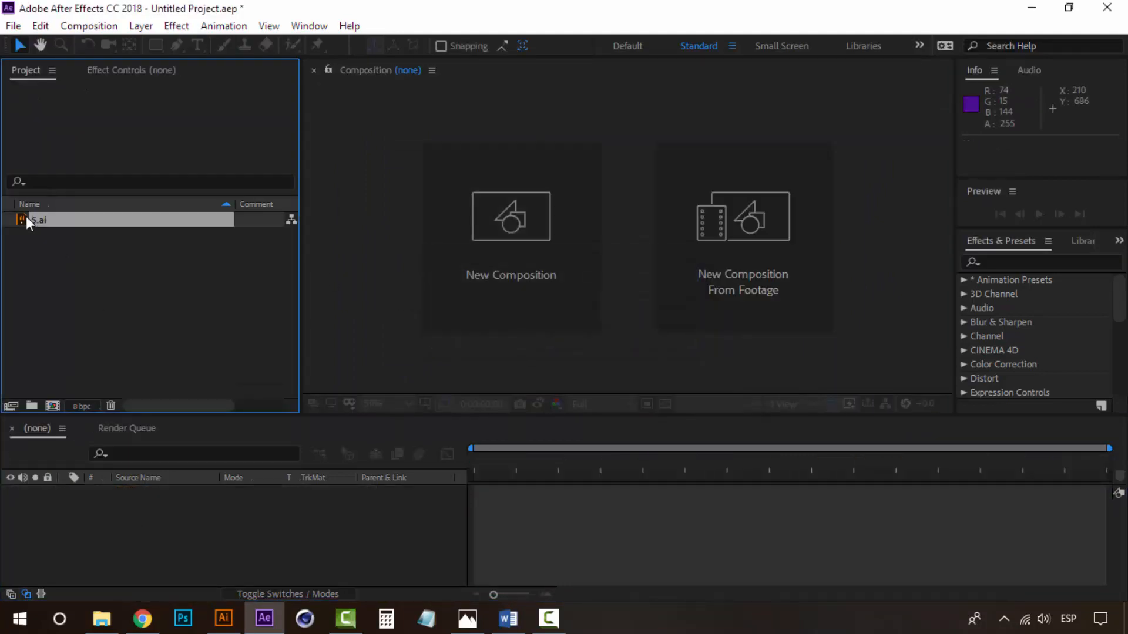
key(Delete)
Import the Illustrator file 5 from Vector Files as Composition - Retain Layer Sizes
right_click(96, 237)
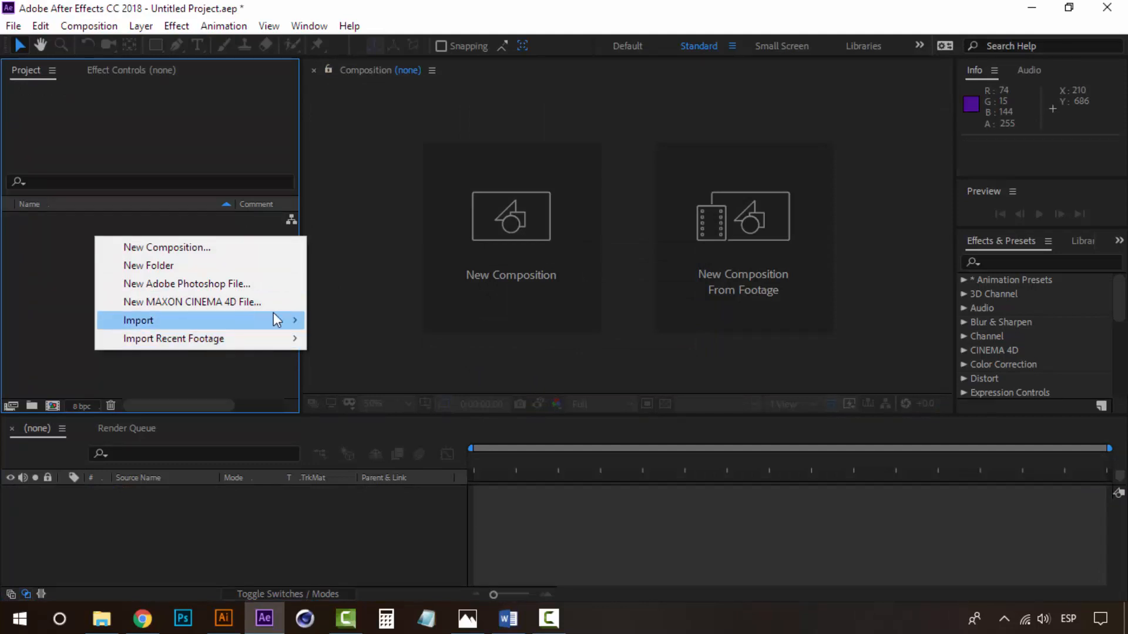
mouse_move(291, 320)
click(376, 322)
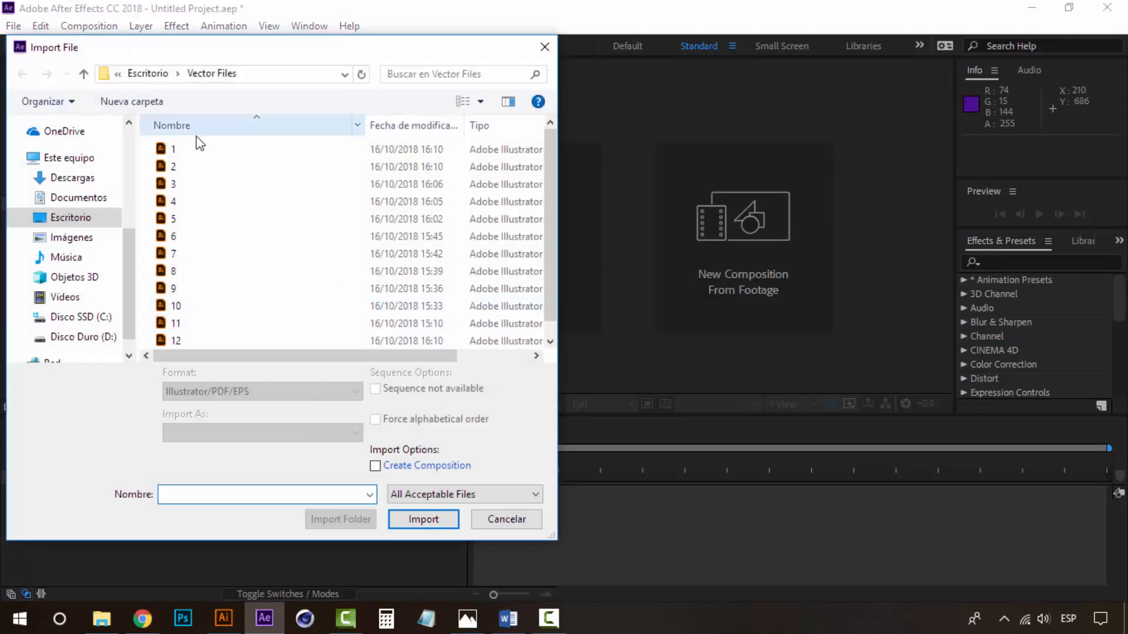
click(189, 150)
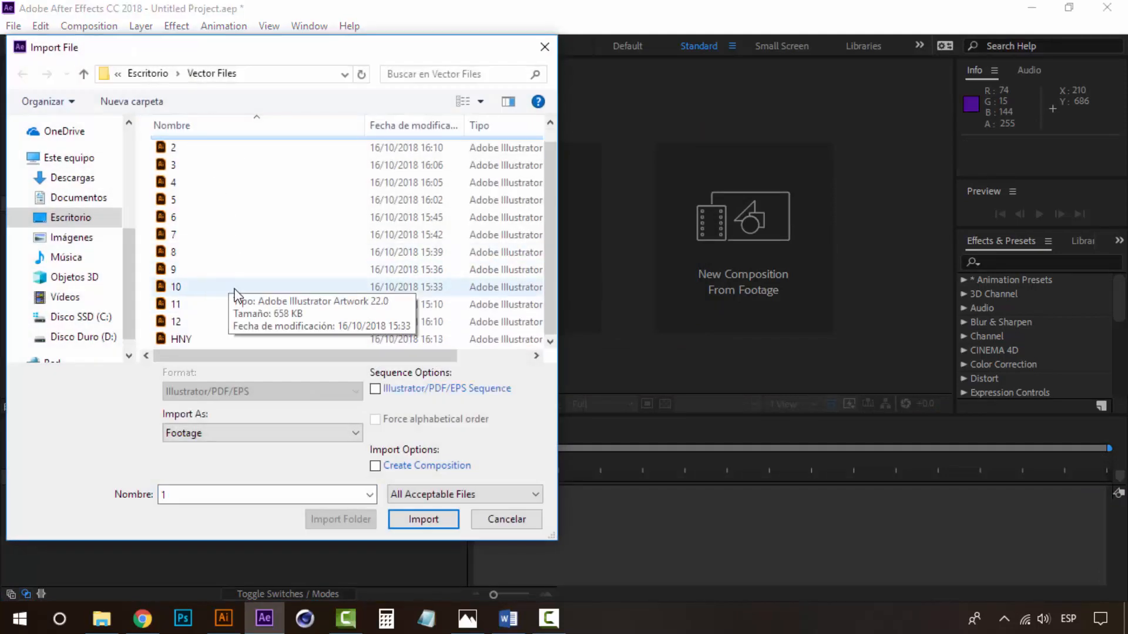
click(187, 217)
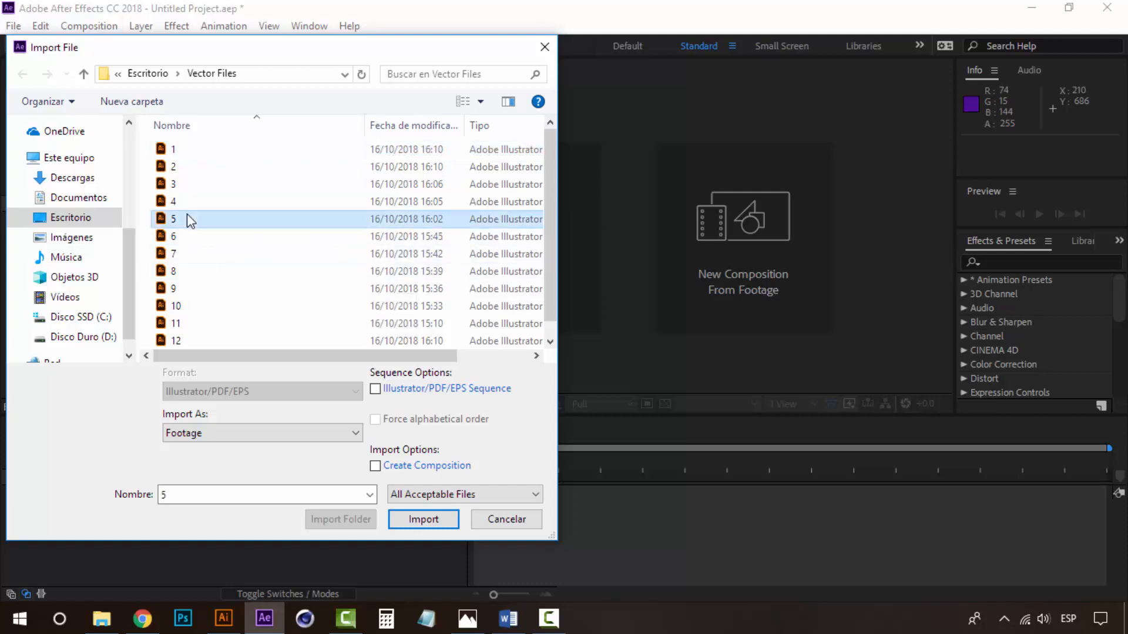
click(352, 433)
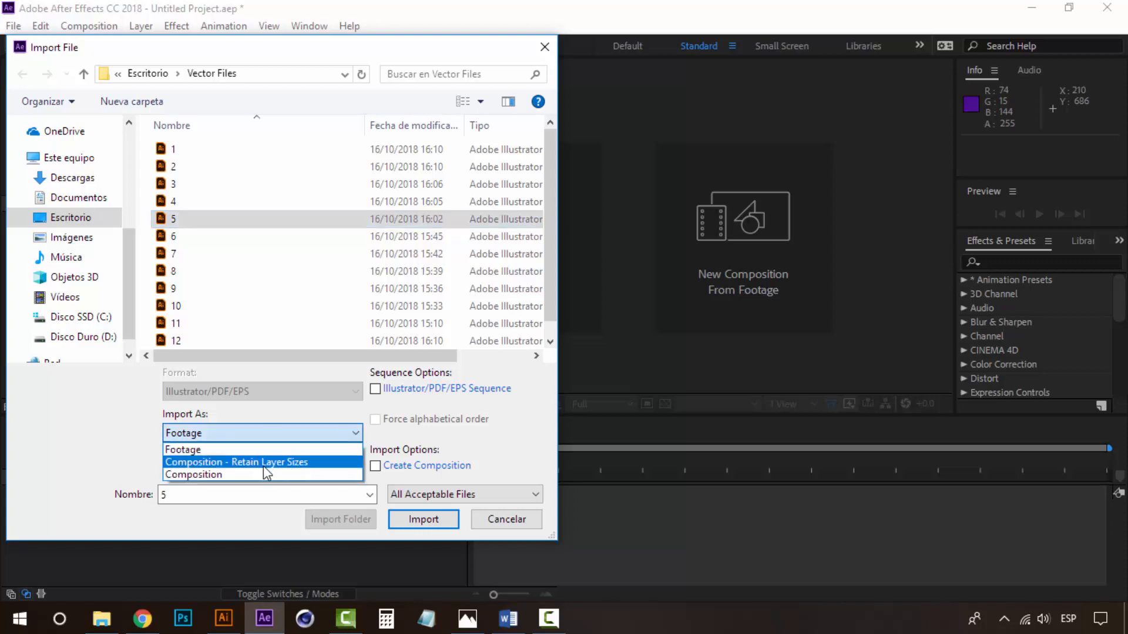
click(305, 465)
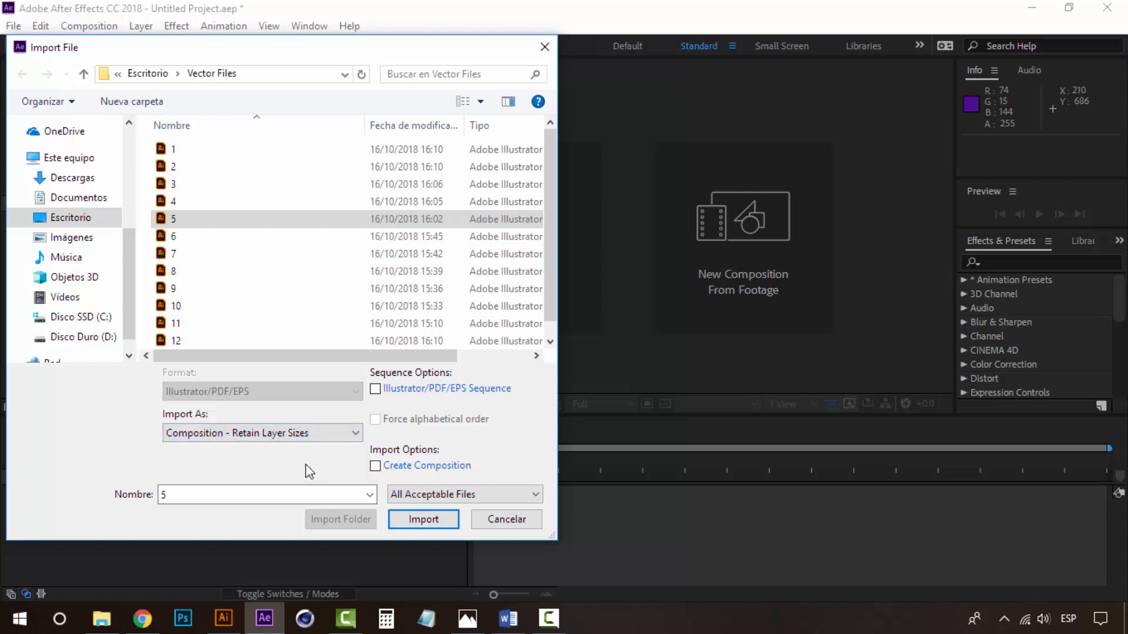
click(410, 520)
click(92, 296)
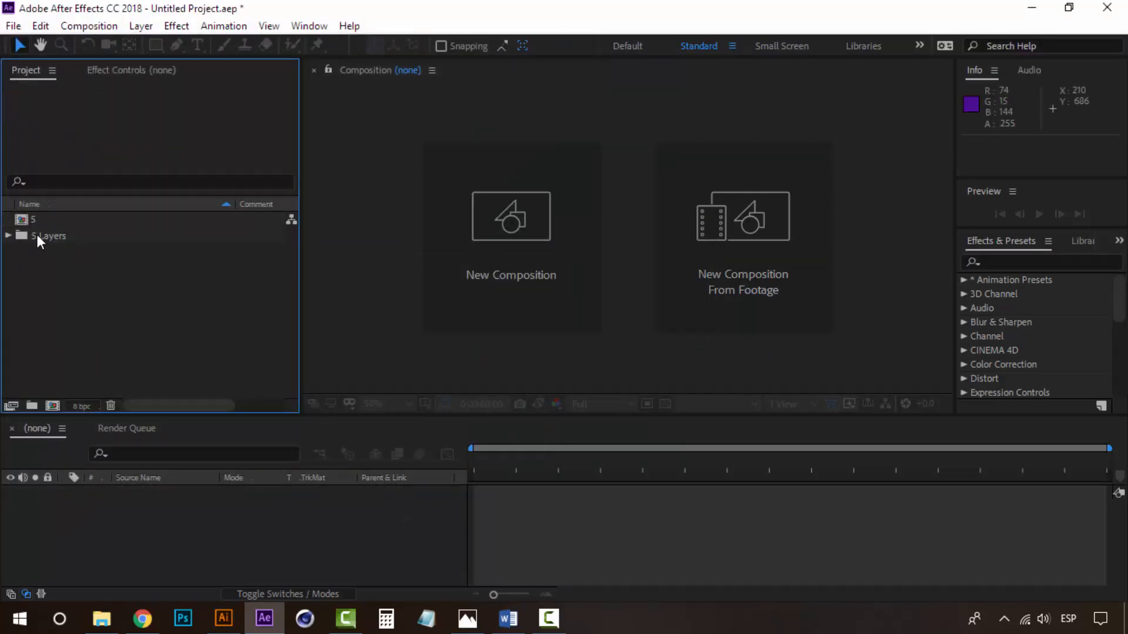
Examine the imported composition 5 and the individual layer files inside the 5 Layers folder
click(36, 219)
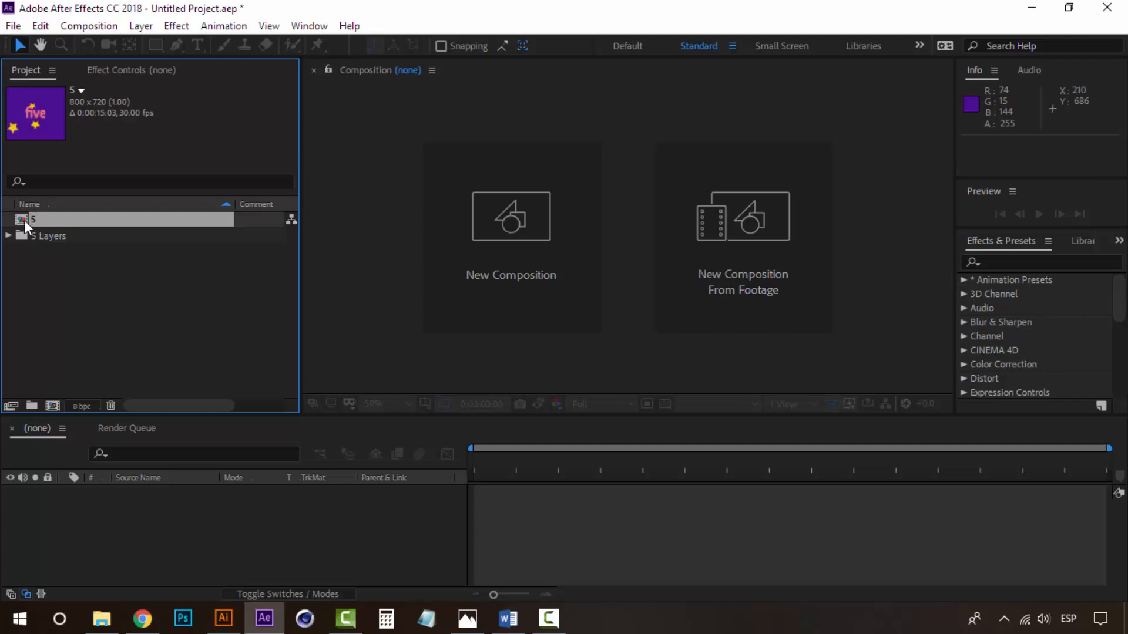
click(36, 237)
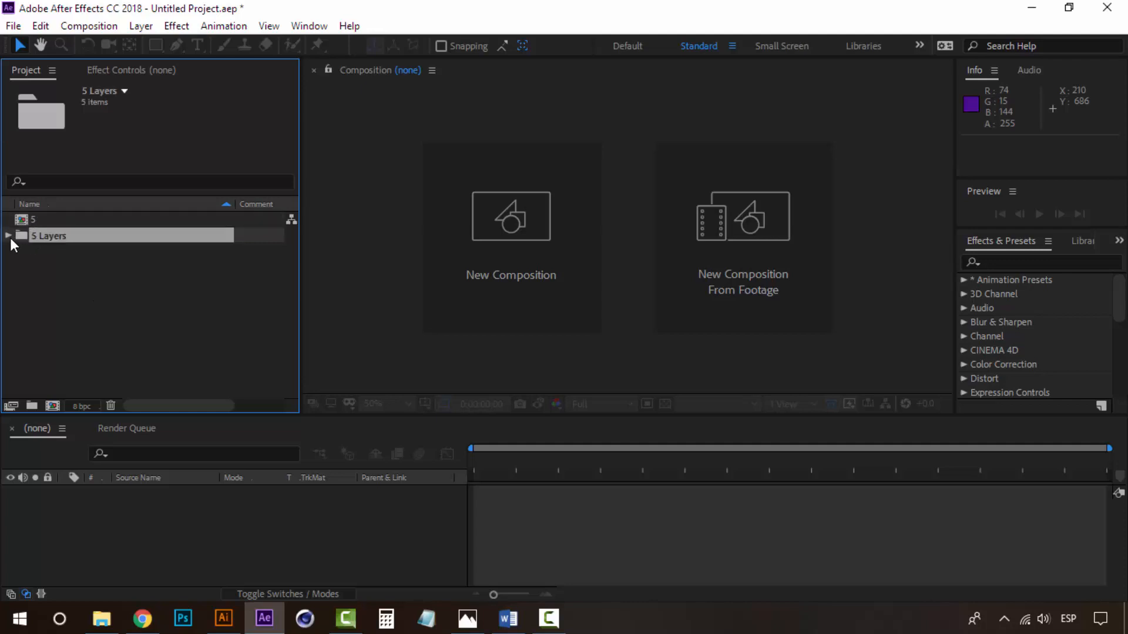
click(8, 235)
key(Down)
key(Down)
key(Down)
key(Down)
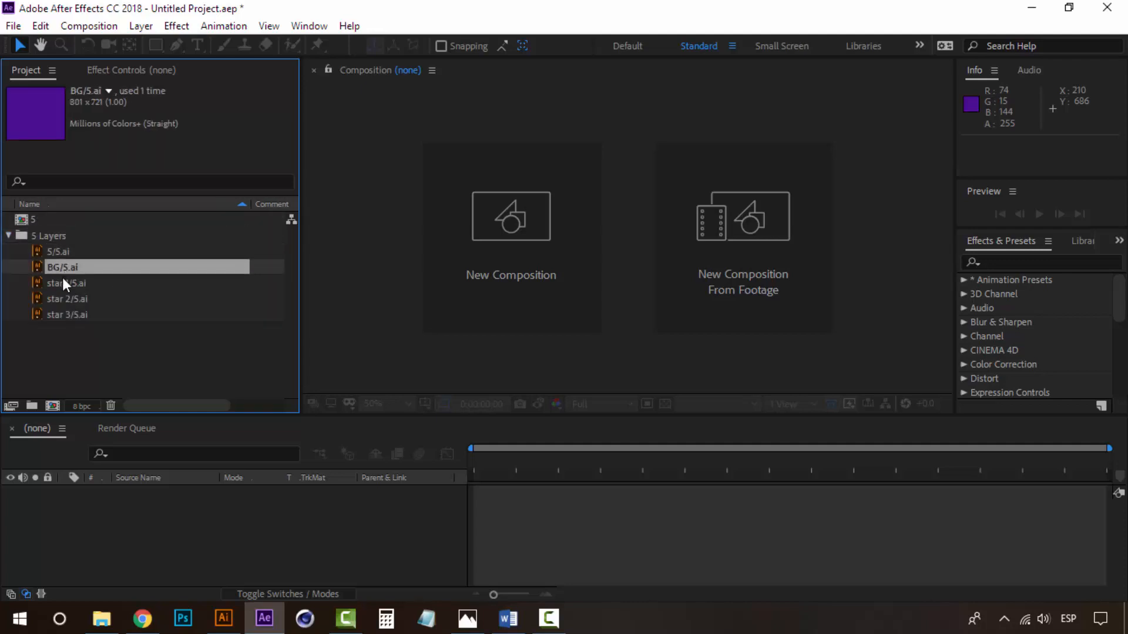
click(68, 267)
click(68, 252)
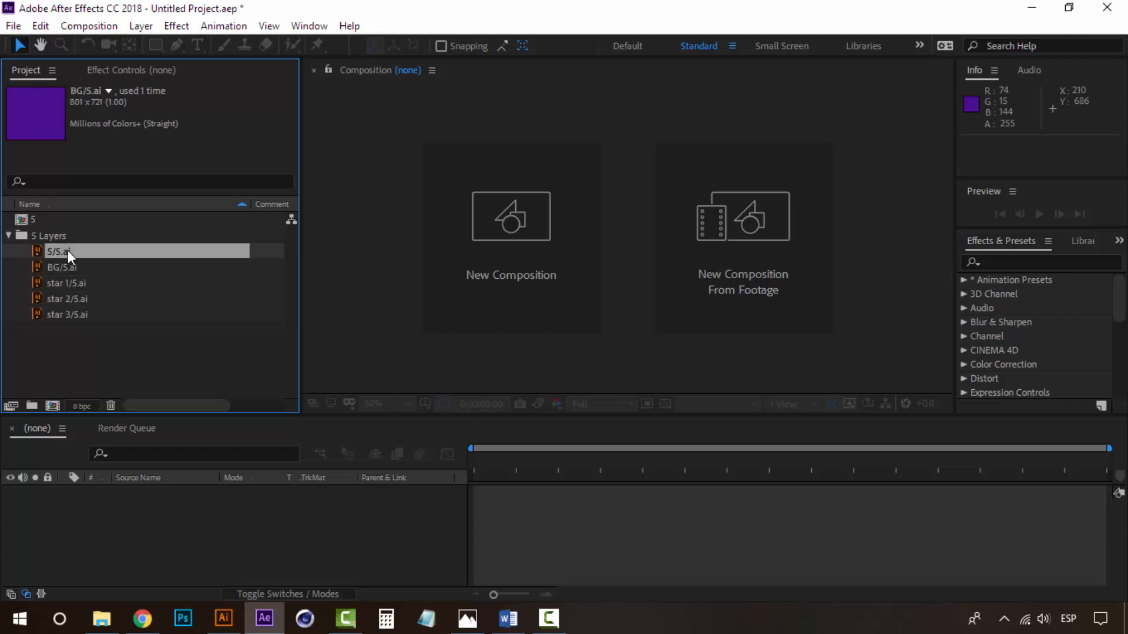
click(8, 236)
Create a new composition containing composition 5, and open the nested composition to access its separate layers
click(28, 221)
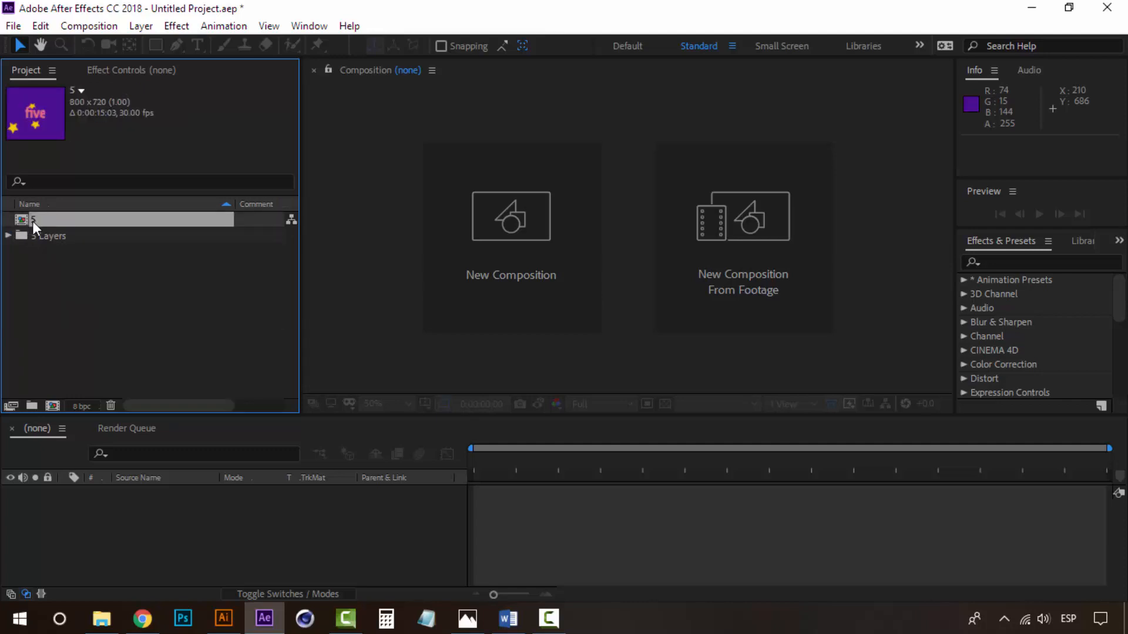
drag(33, 221, 85, 515)
click(170, 513)
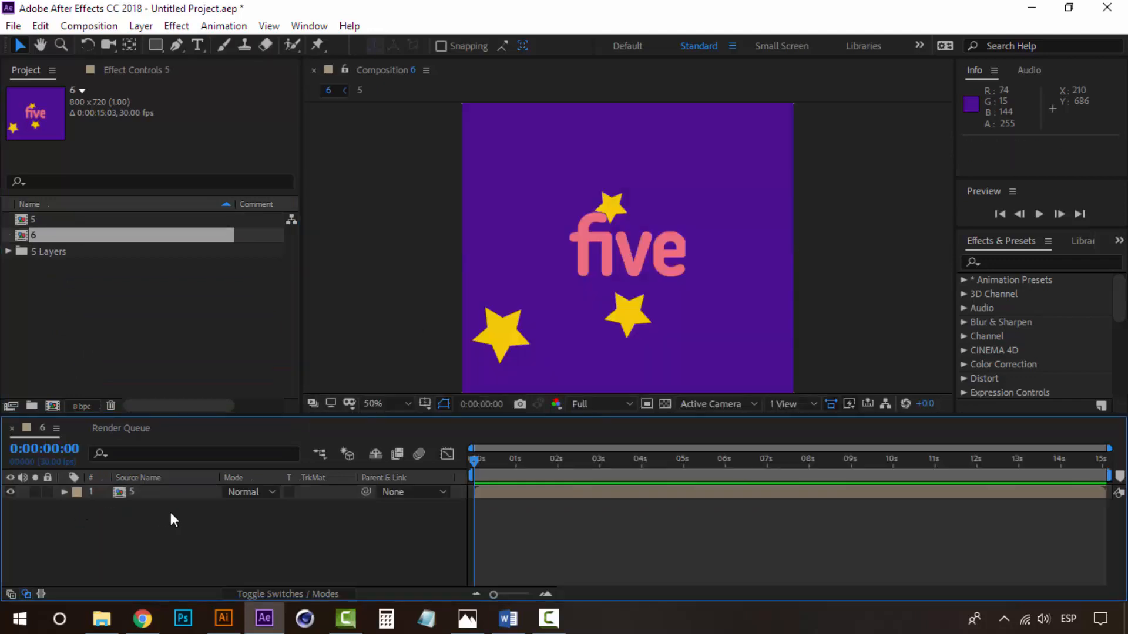
click(129, 496)
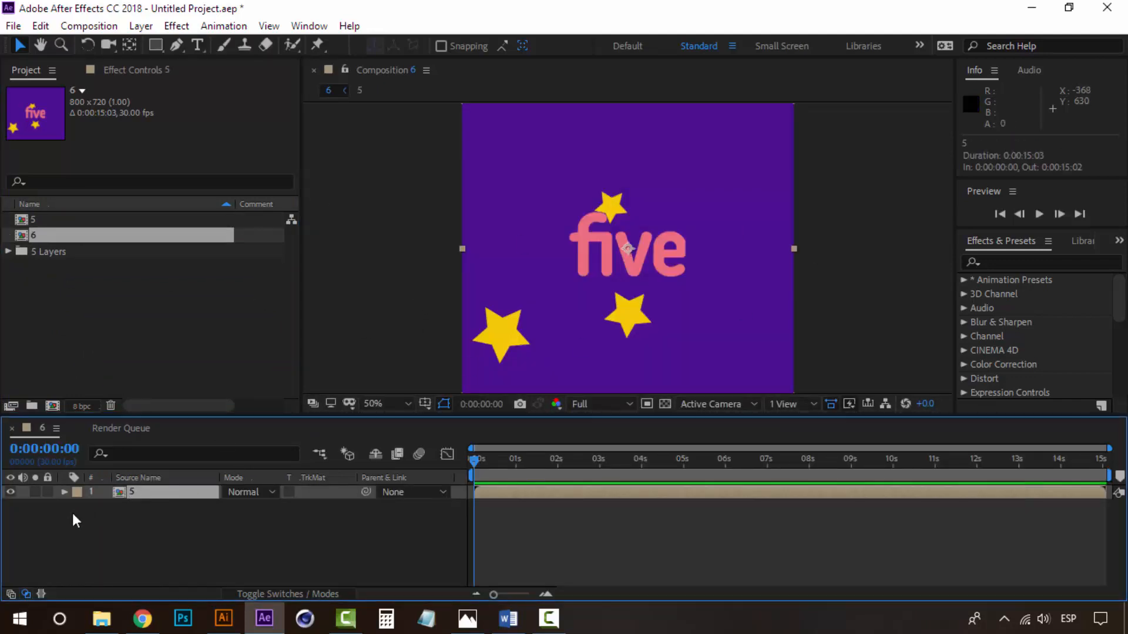
double_click(132, 491)
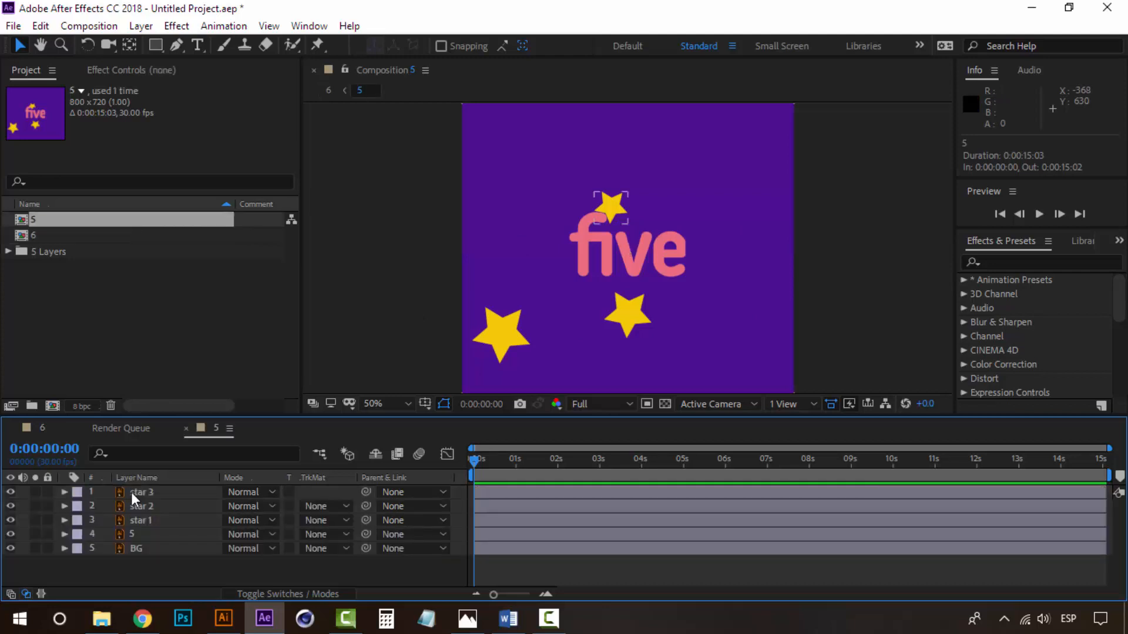
Inspect the separate star, 5 and BG layers of composition 5 by selecting each one
click(147, 491)
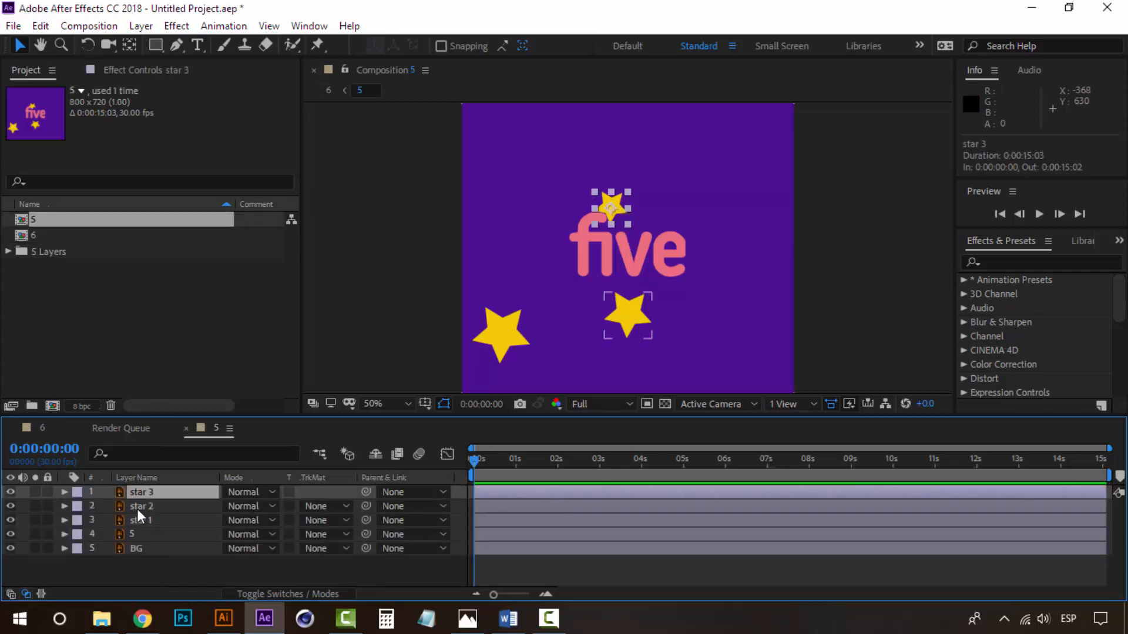
click(136, 506)
click(136, 521)
click(136, 534)
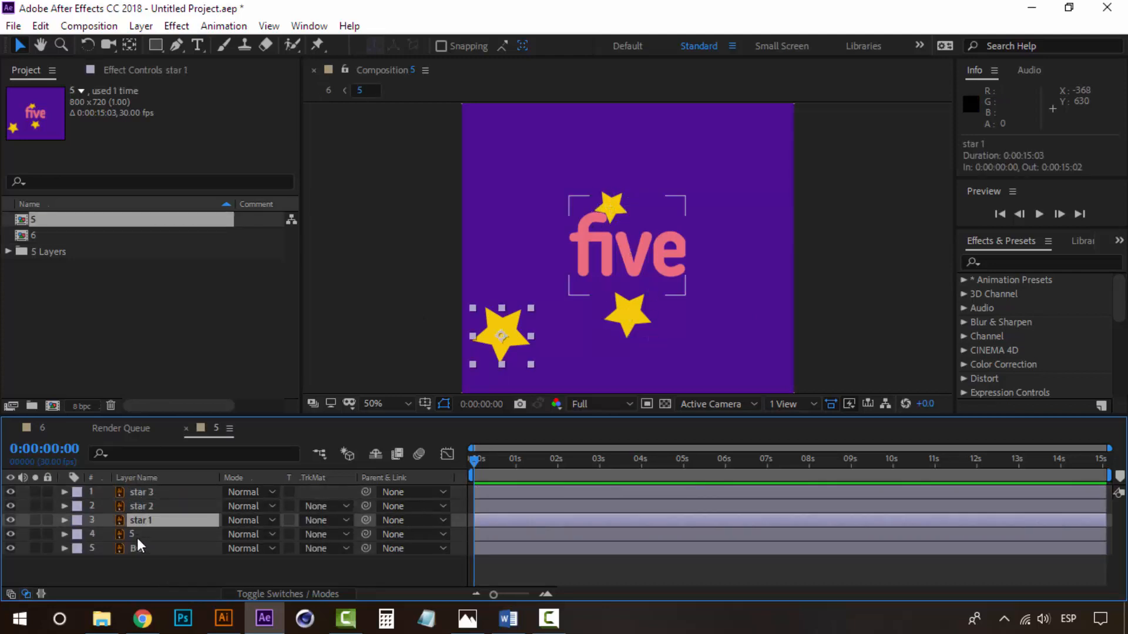
click(136, 547)
click(138, 535)
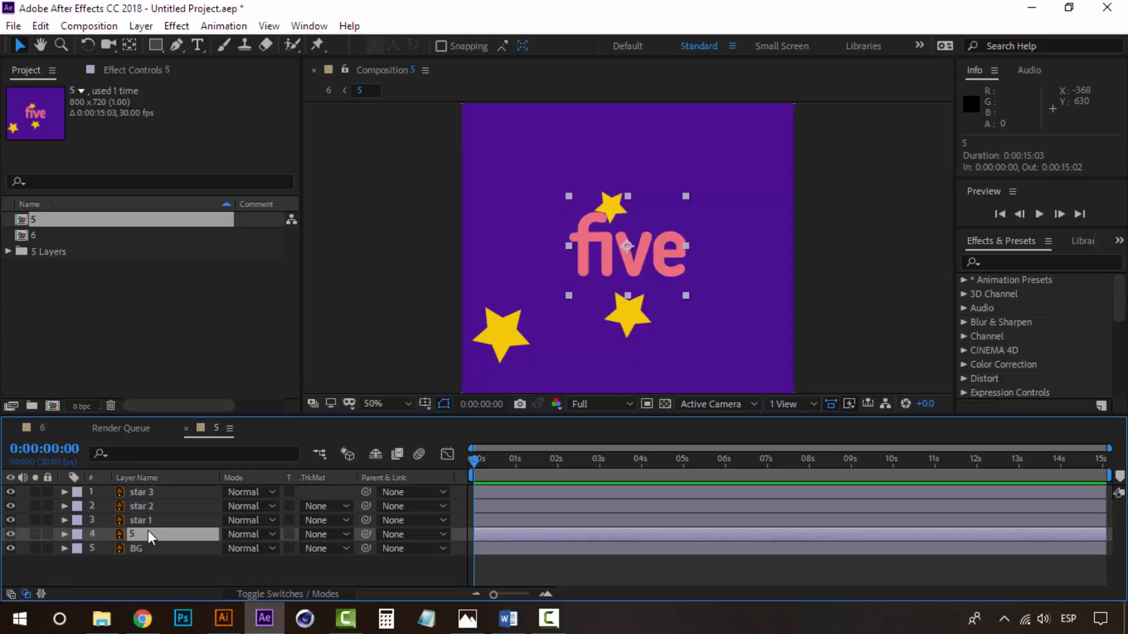
click(150, 493)
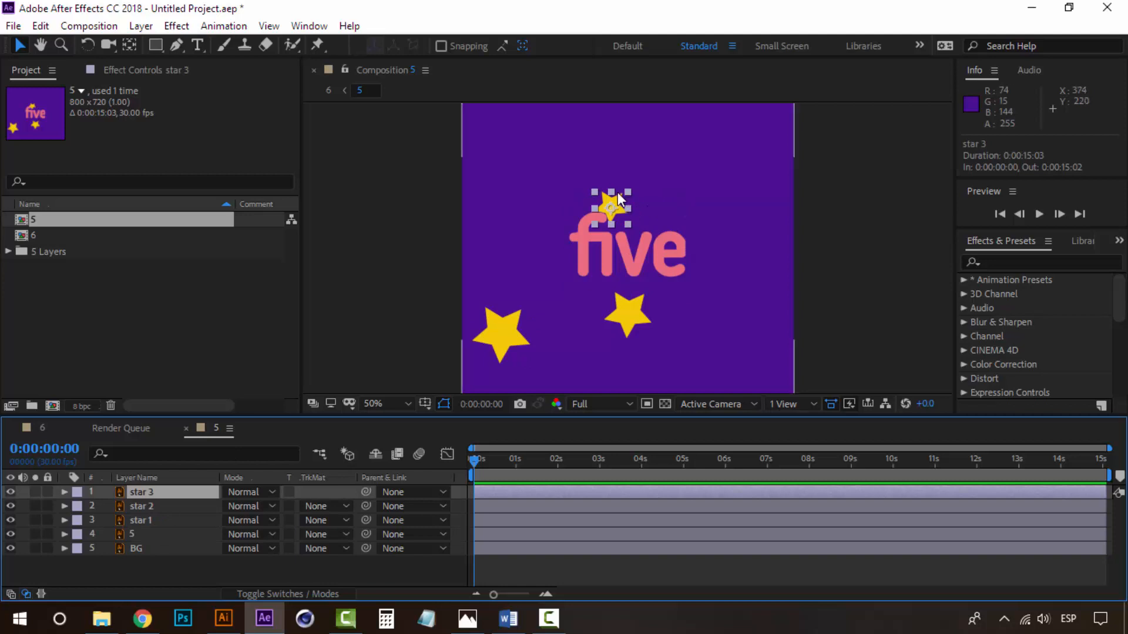
Try moving the star layers and the five artwork separately in composition 5, undoing each move
drag(618, 192, 605, 222)
key(ctrl+z)
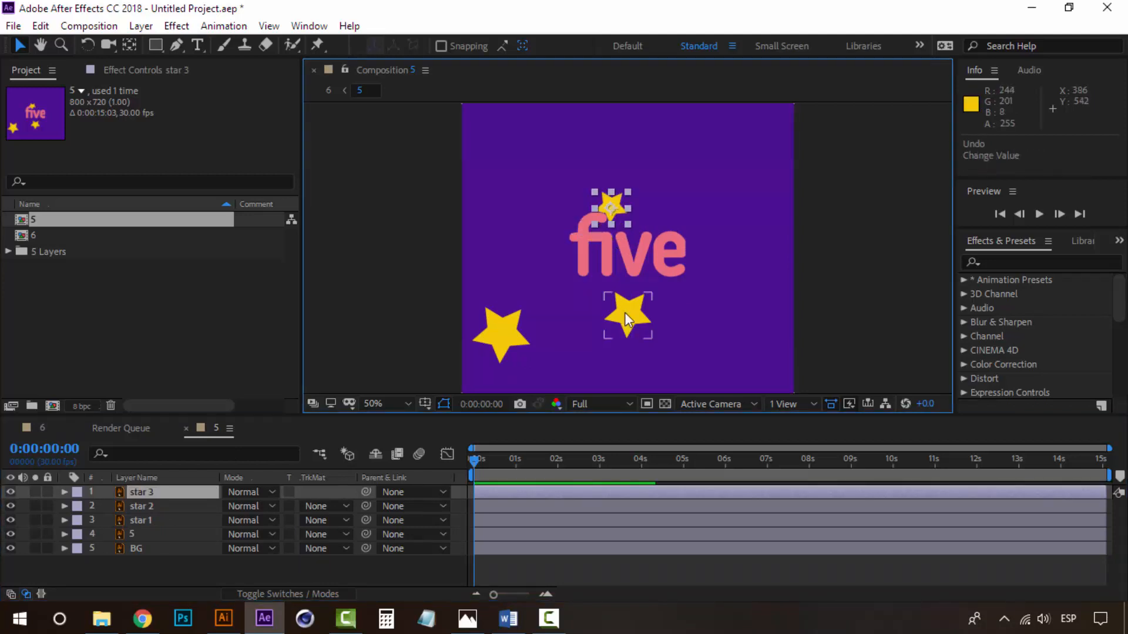
drag(627, 319, 567, 294)
key(ctrl+z)
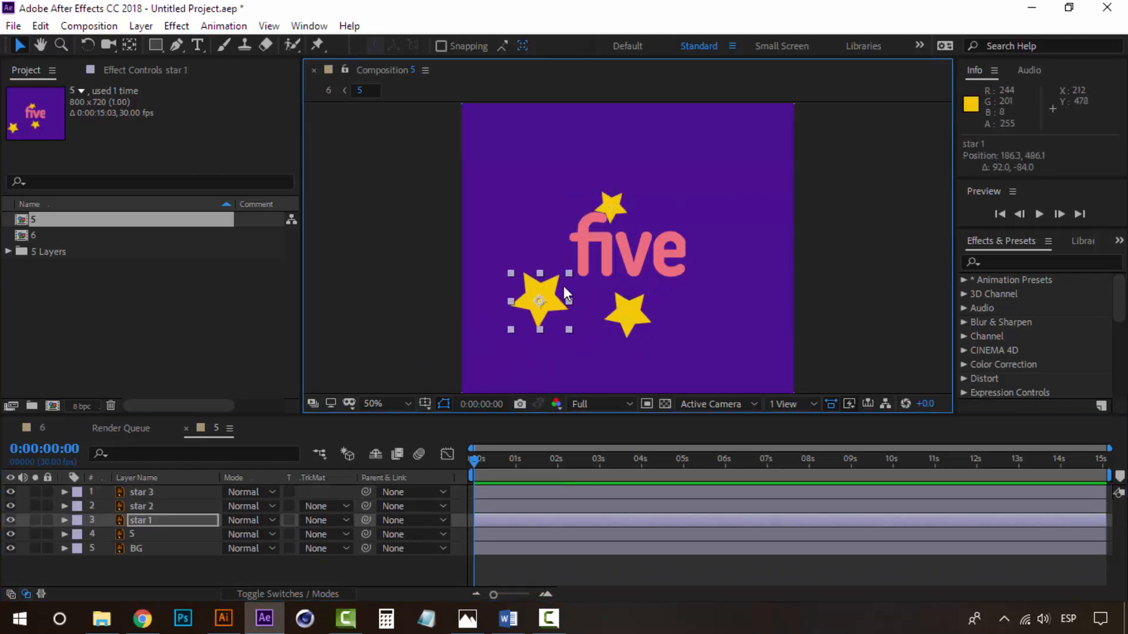
key(ctrl+z)
drag(630, 255, 655, 265)
key(ctrl+z)
drag(627, 320, 516, 330)
key(ctrl+z)
click(513, 337)
key(ctrl+z)
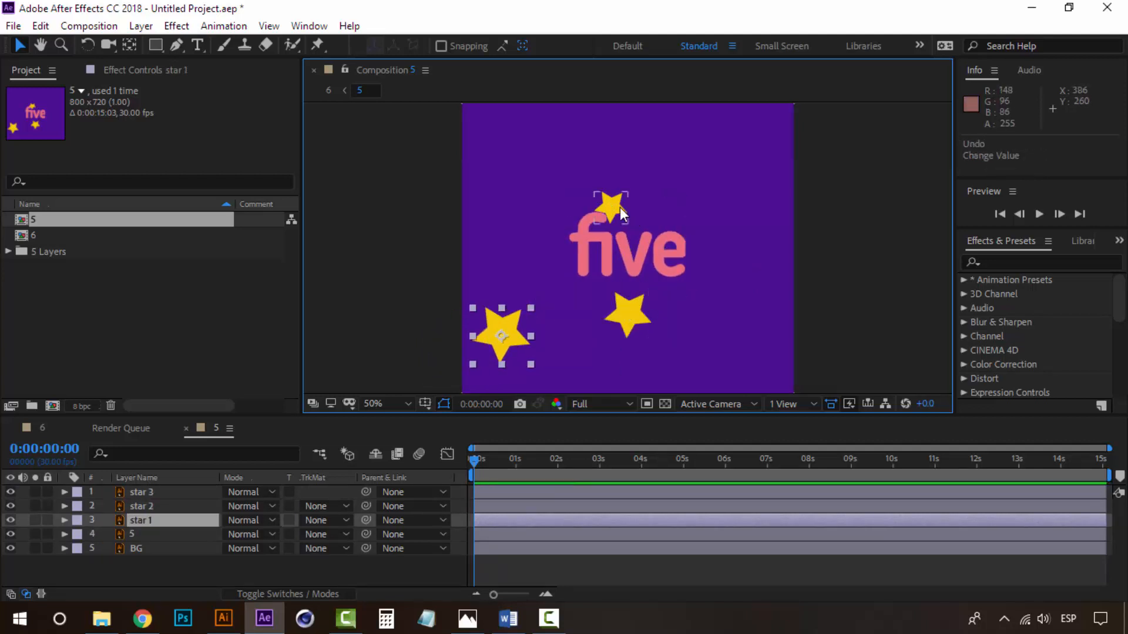
click(617, 209)
Delete compositions 5 and 6 and the 5 Layers folder from the project
click(88, 267)
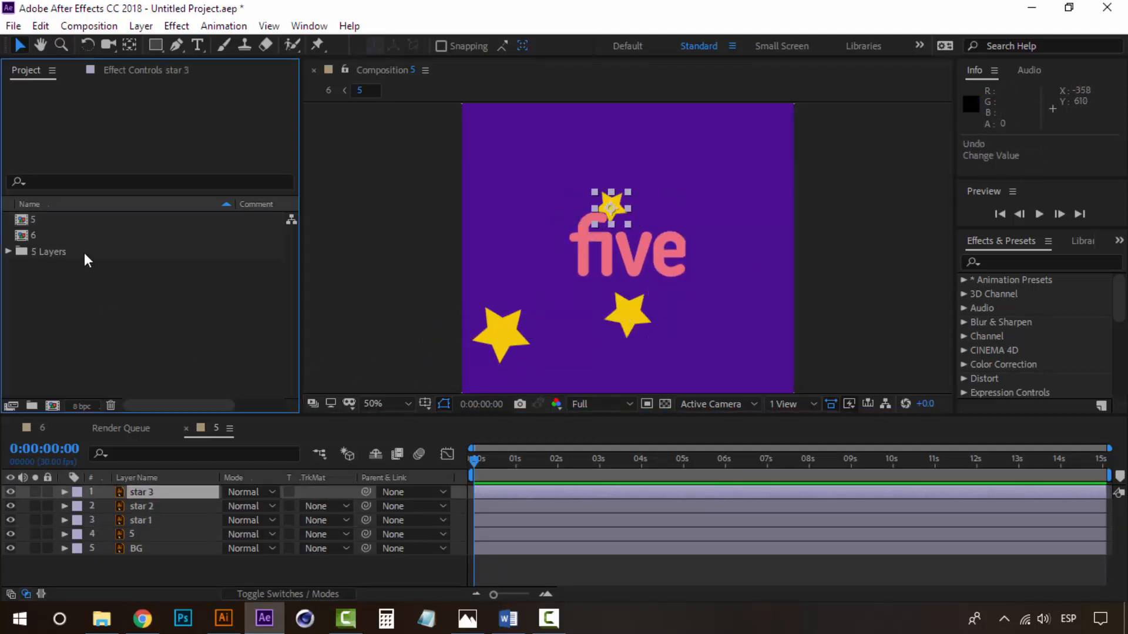
click(50, 221)
shift+click(36, 252)
key(Delete)
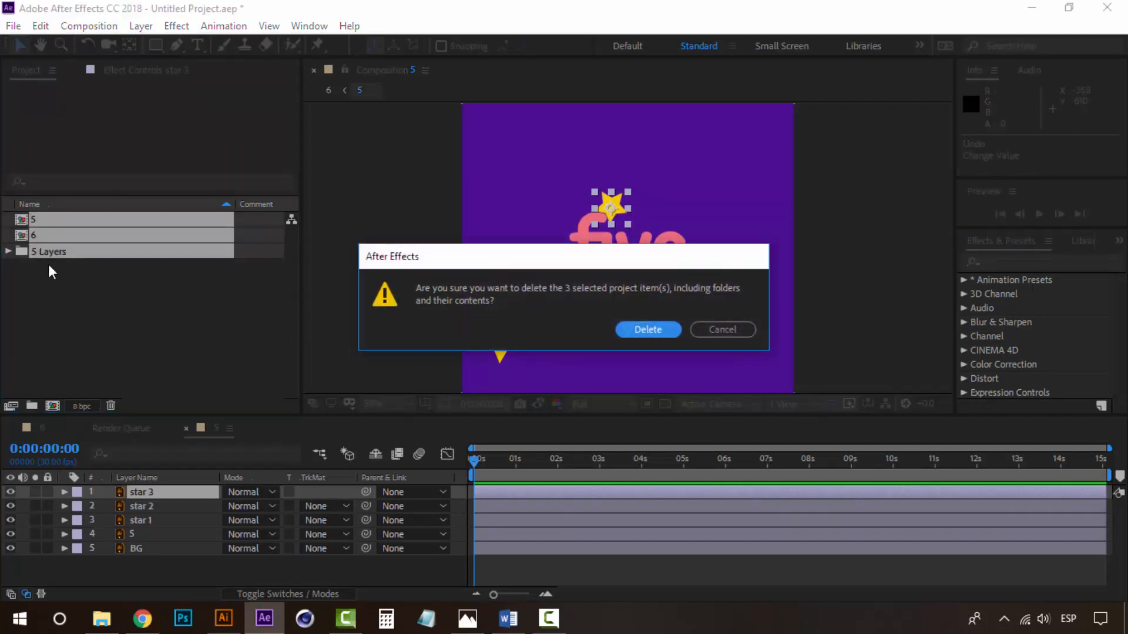
click(660, 332)
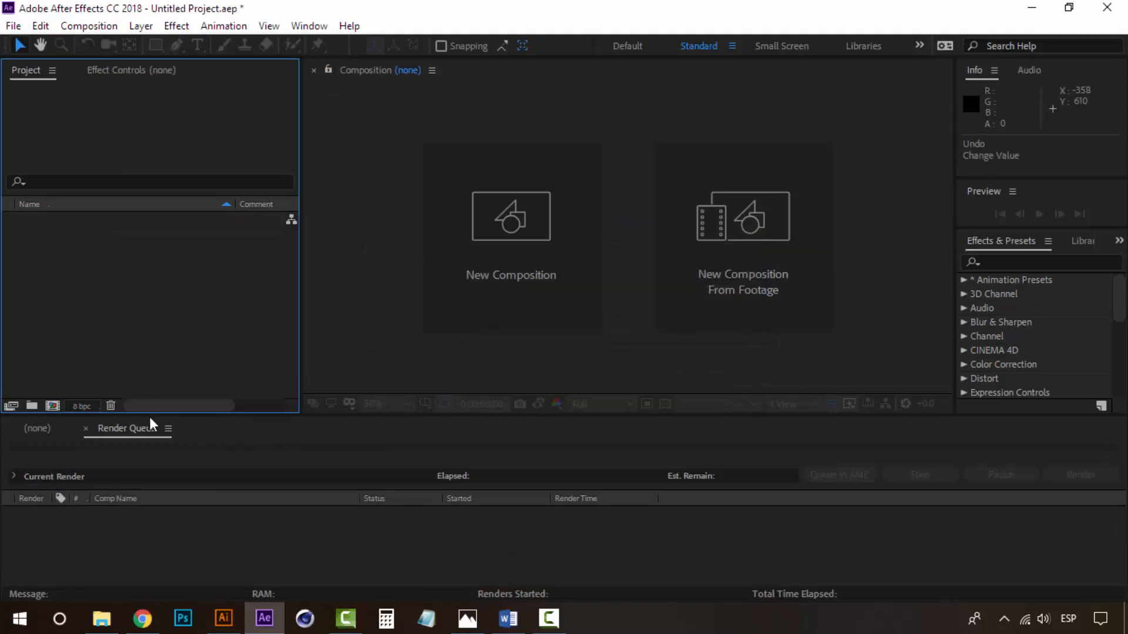
Import the Illustrator files 1 through 12 and HNY from Vector Files together as Composition - Retain Layer Sizes
click(127, 425)
click(117, 231)
right_click(117, 232)
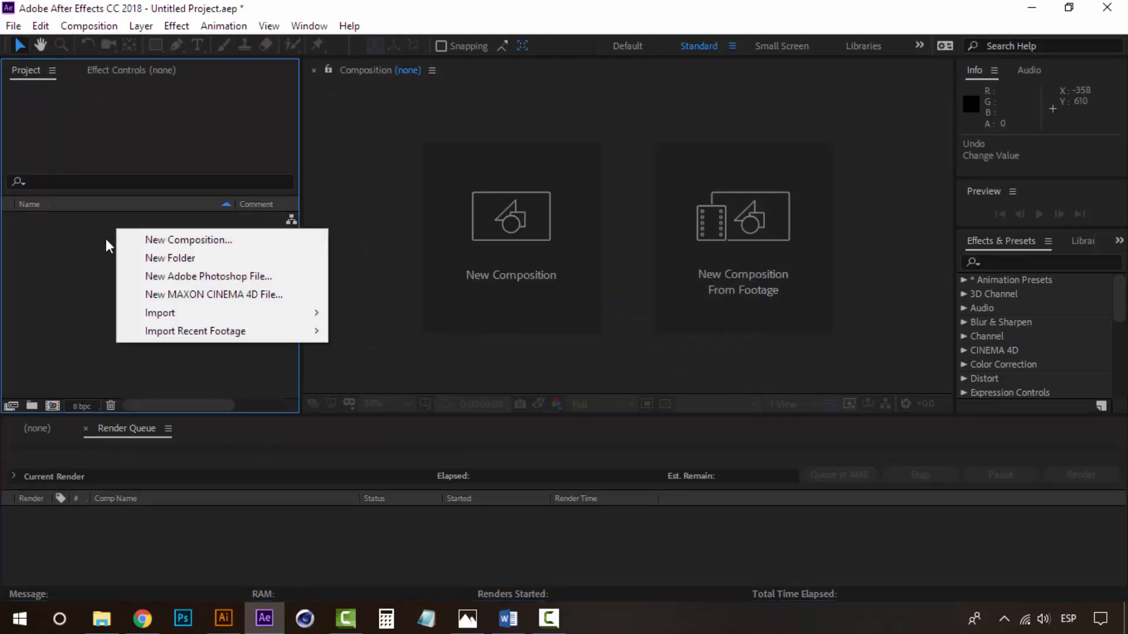
right_click(80, 291)
mouse_move(276, 374)
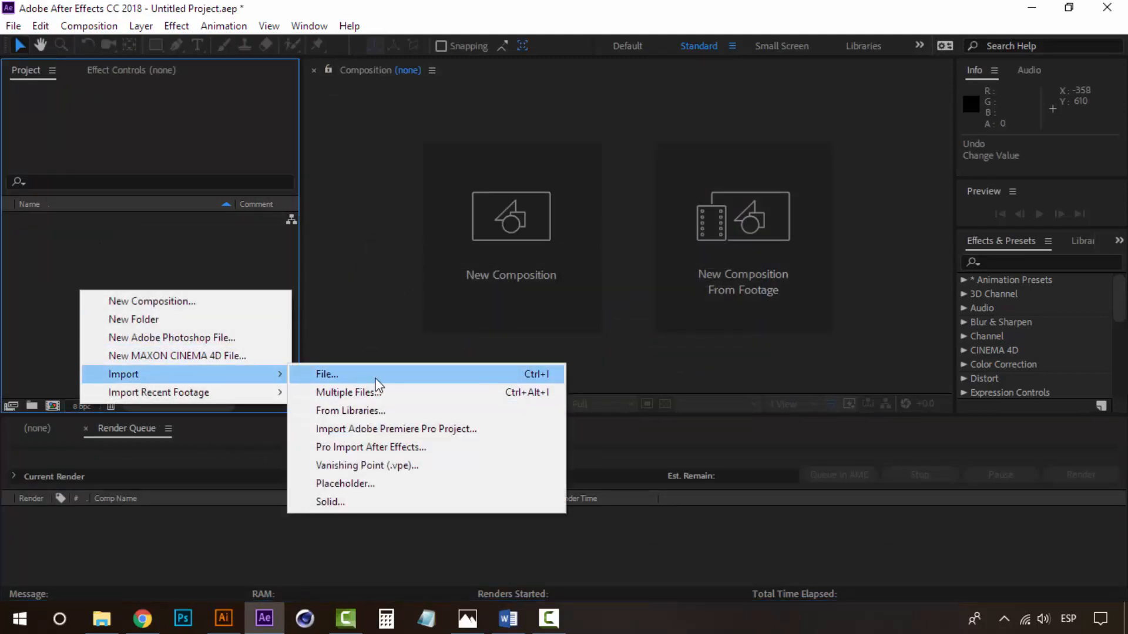
click(376, 382)
click(202, 151)
scroll(203, 335, down, 1)
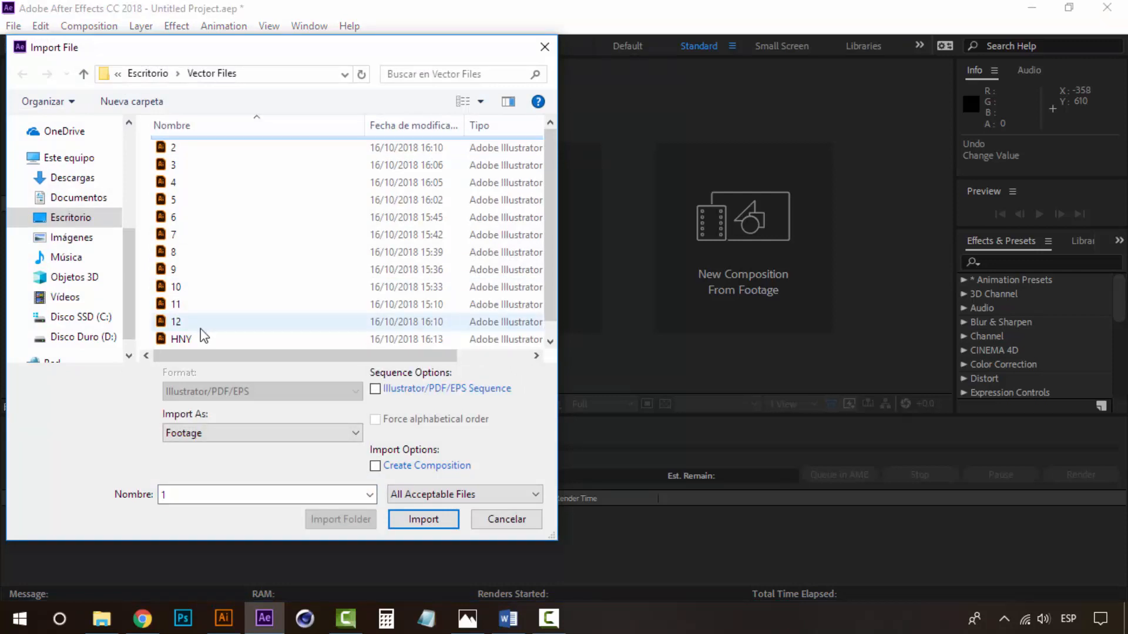
shift+click(185, 344)
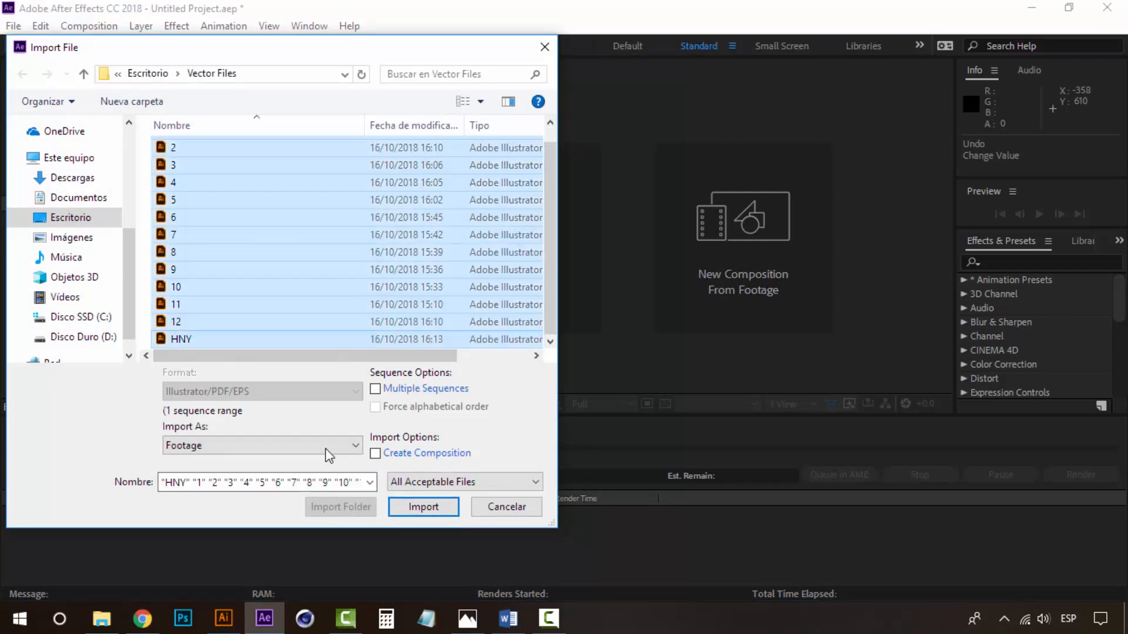
click(345, 443)
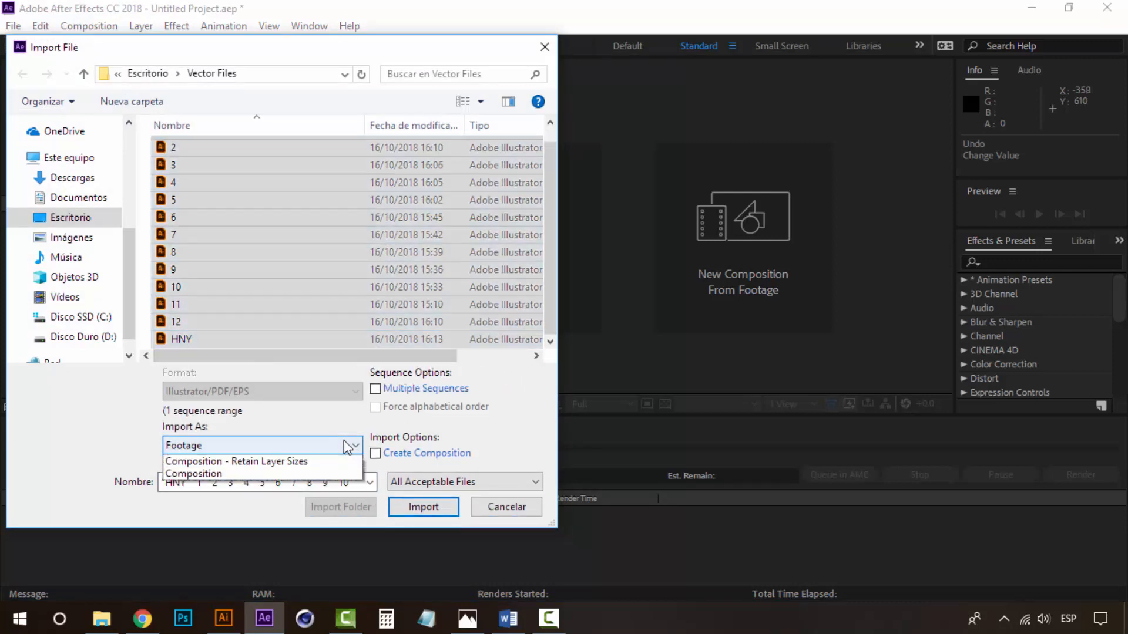
click(235, 472)
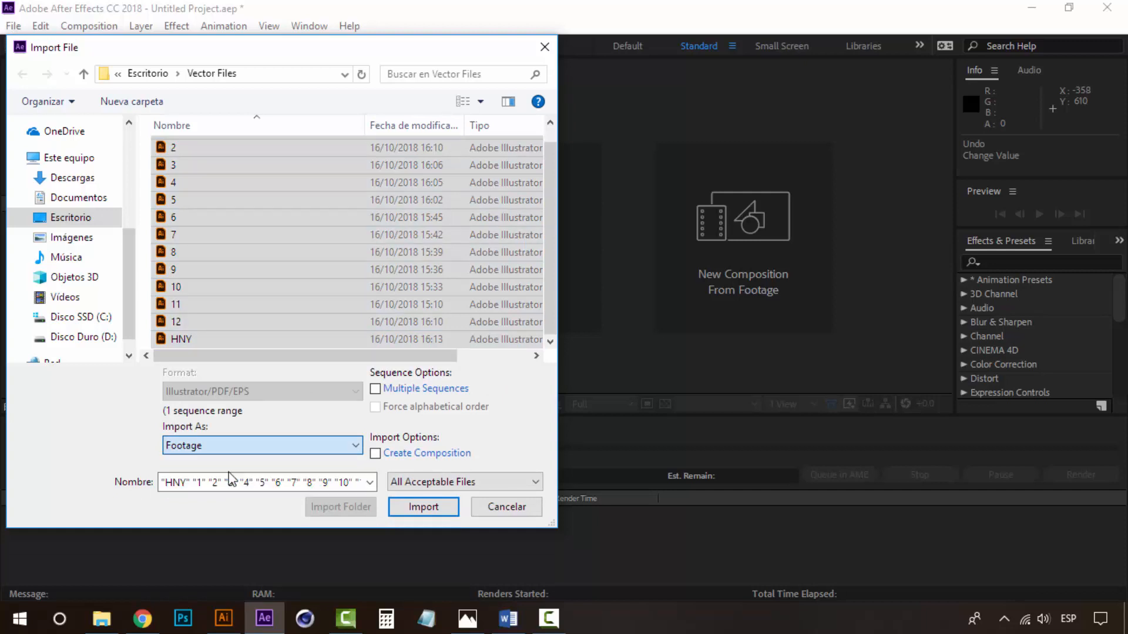
click(418, 509)
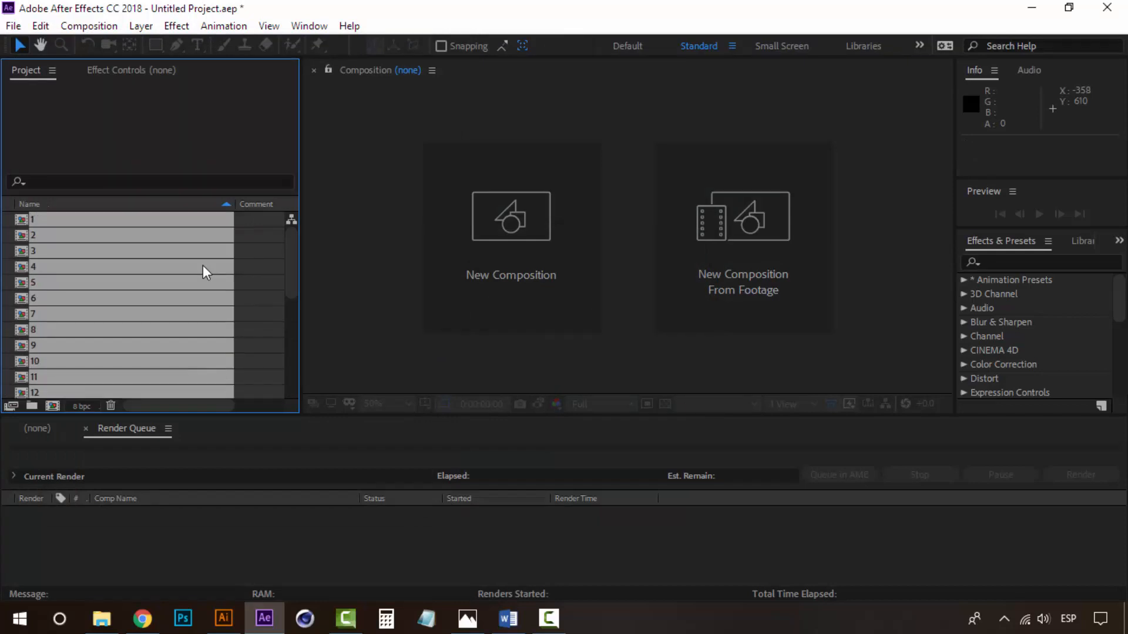
Create a project folder named Files alongside the imported compositions and layer folders
scroll(202, 276, down, 3)
click(80, 344)
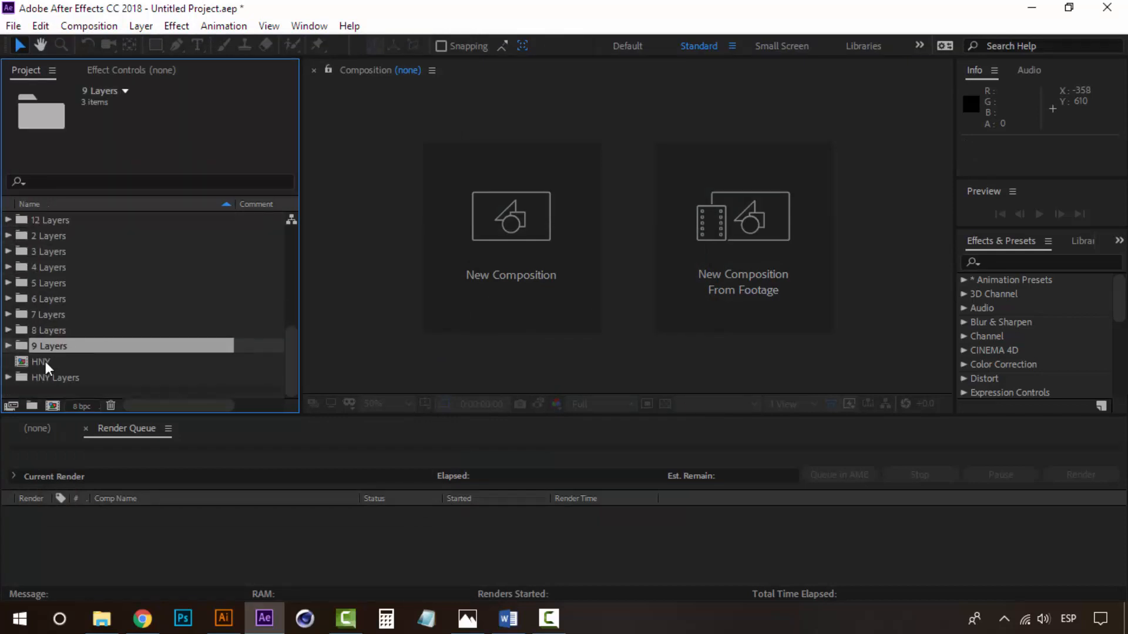
click(44, 361)
click(64, 377)
click(66, 388)
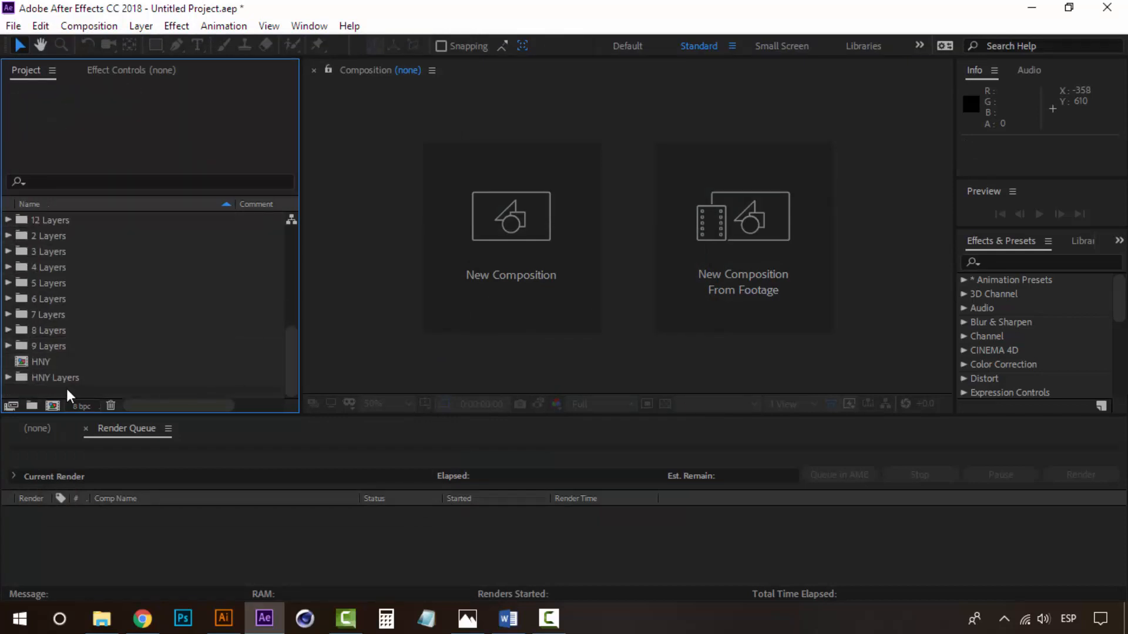
right_click(176, 390)
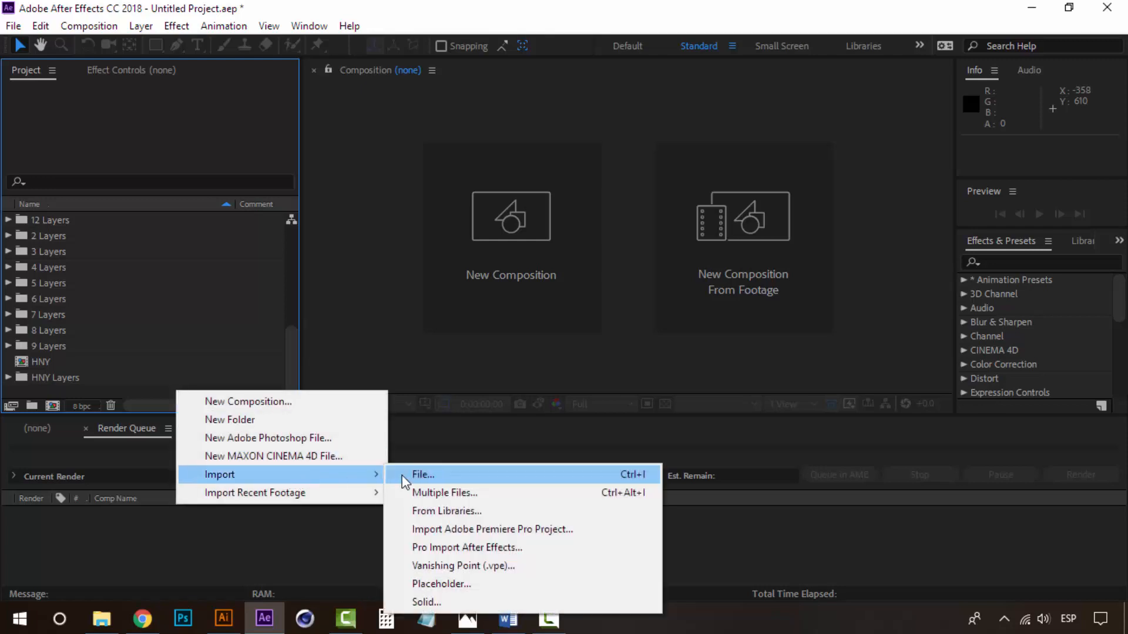
click(267, 419)
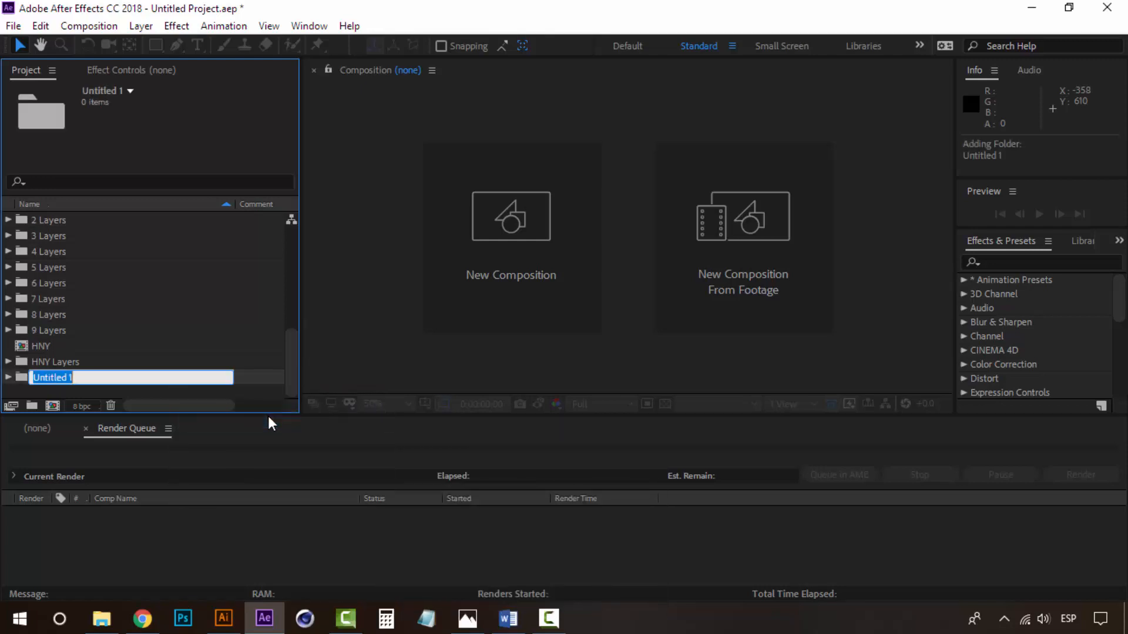
text(Files)
click(88, 364)
click(38, 347)
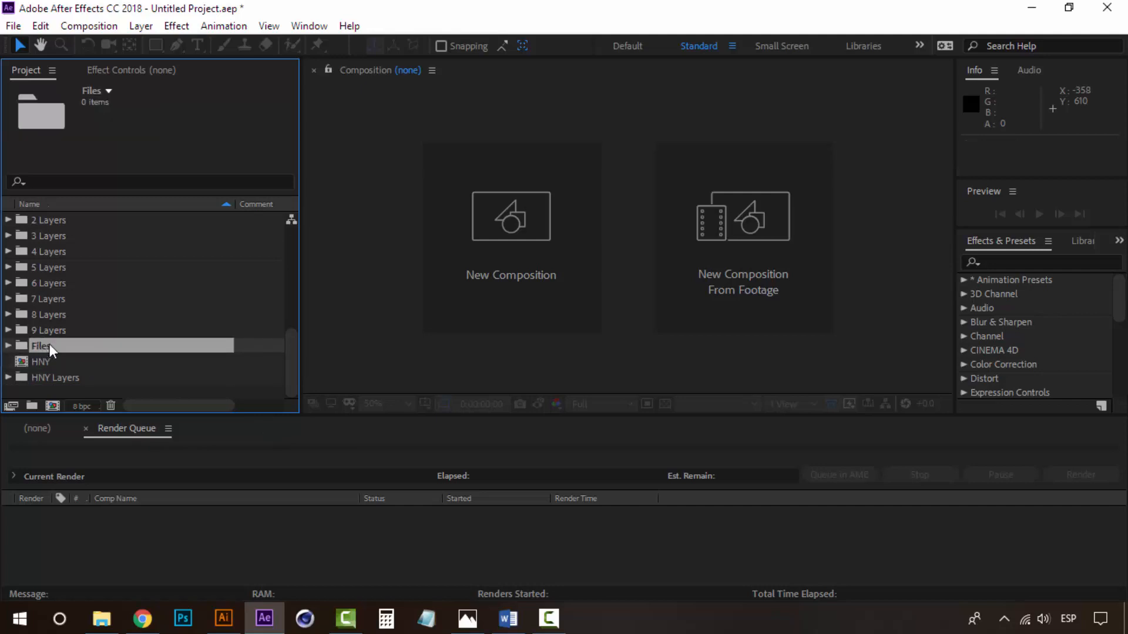
Move the 1 Layers through 12 Layers folders and HNY Layers into the Files folder, and collapse it
click(56, 333)
scroll(55, 333, up, 2)
shift+click(51, 254)
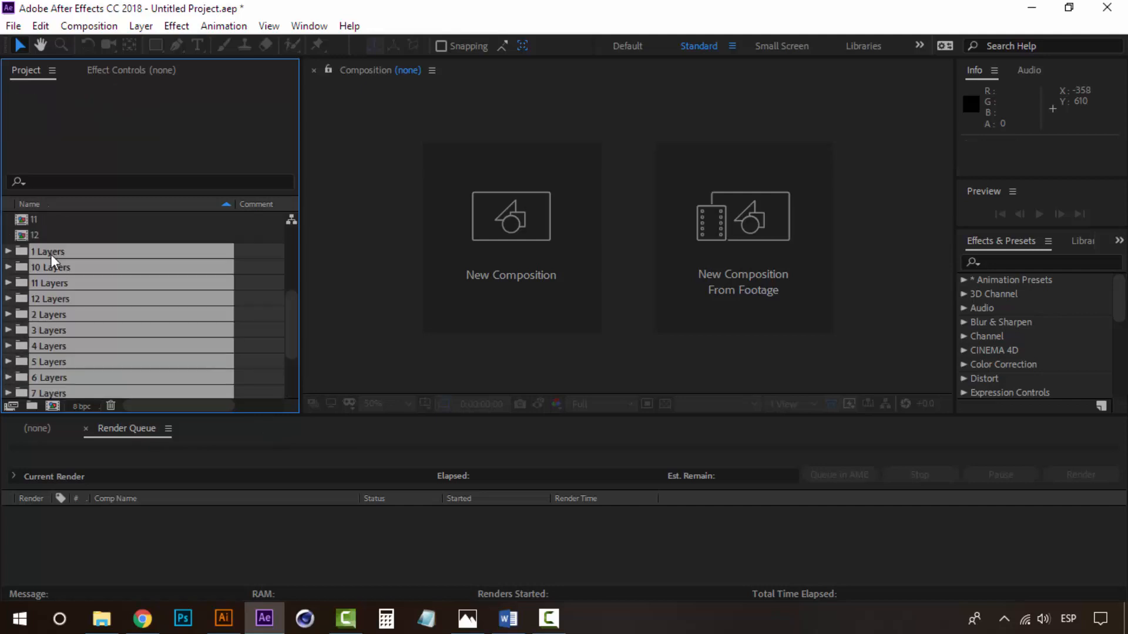
scroll(59, 294, down, 2)
mouse_move(68, 332)
mouse_down()
mouse_move(50, 336)
mouse_move(36, 362)
mouse_move(60, 333)
mouse_up()
scroll(108, 338, down, 2)
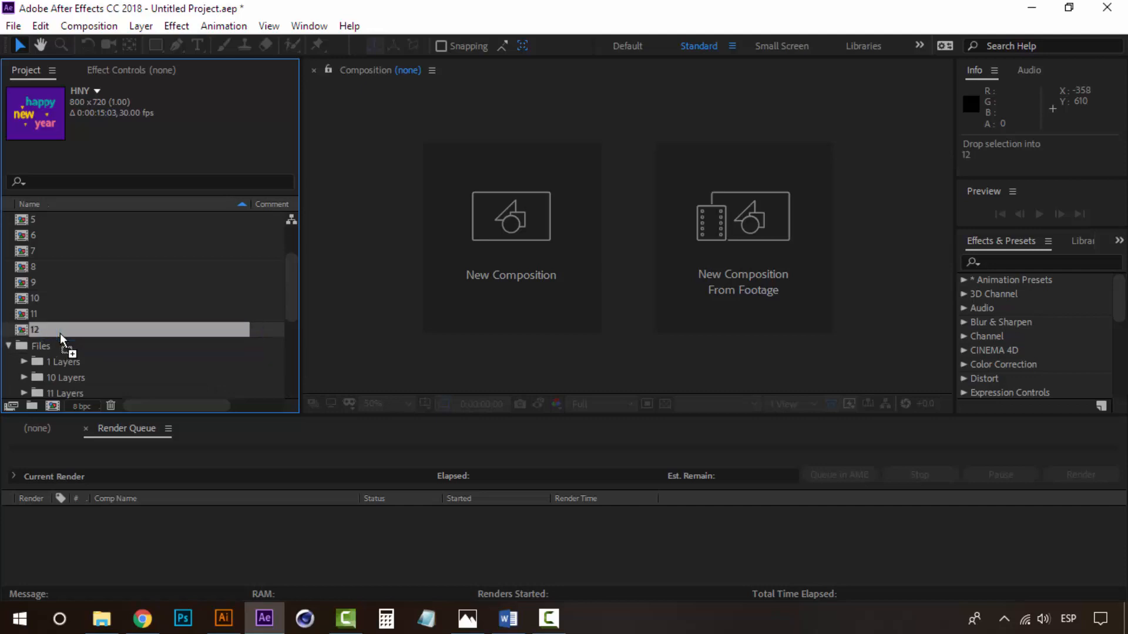
key(ctrl+z)
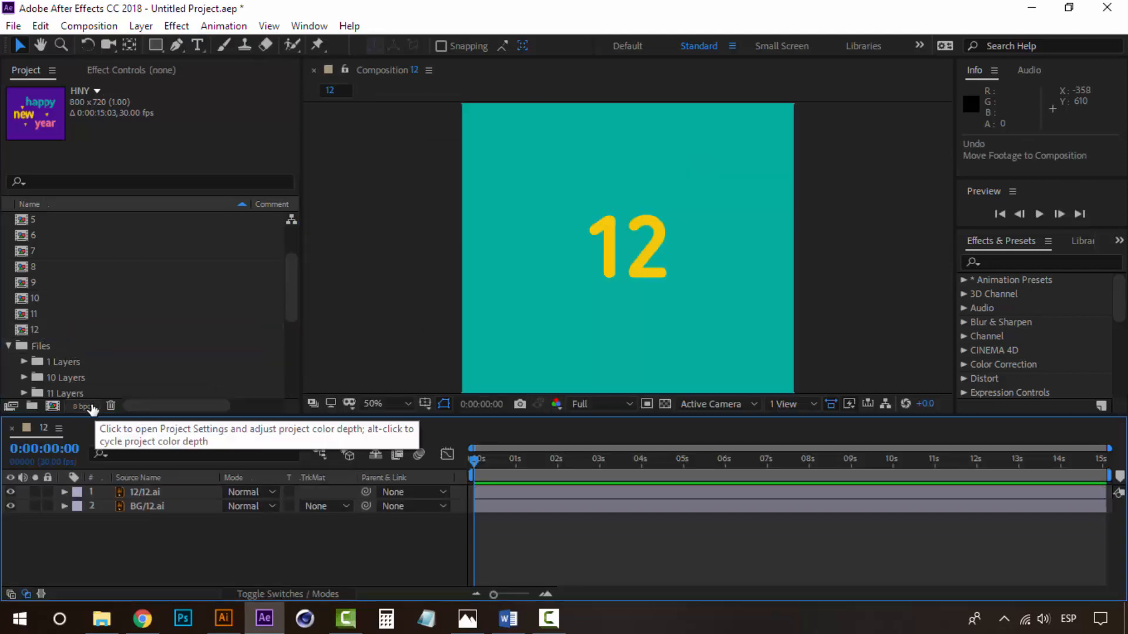
click(8, 346)
Close composition 12 so that no composition is open in the timeline or viewer
click(143, 495)
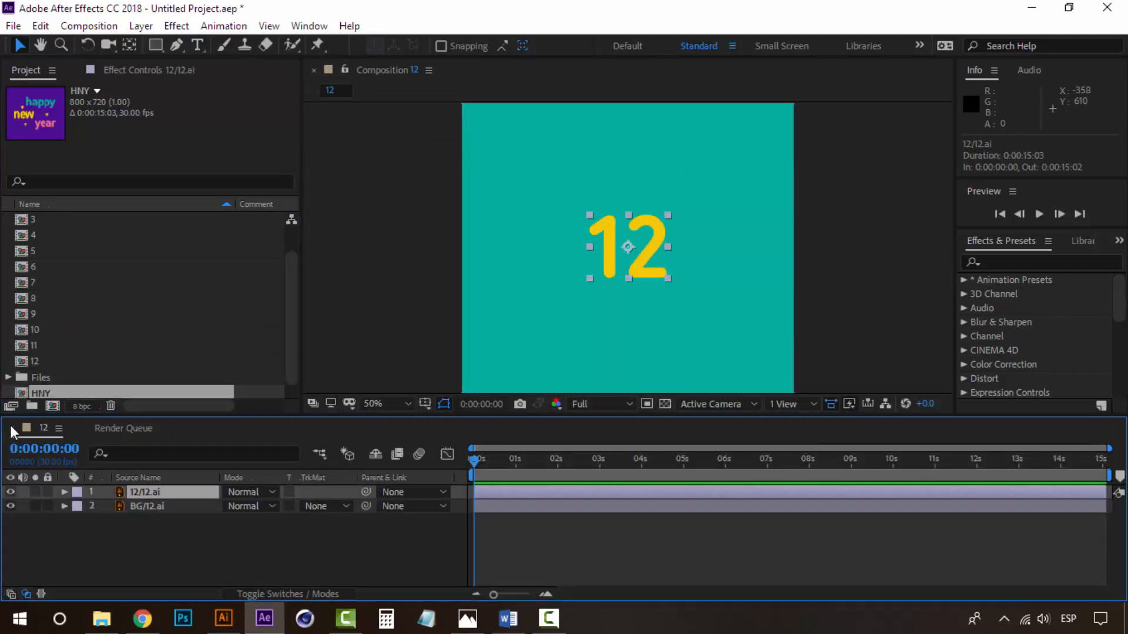
key(ctrl+w)
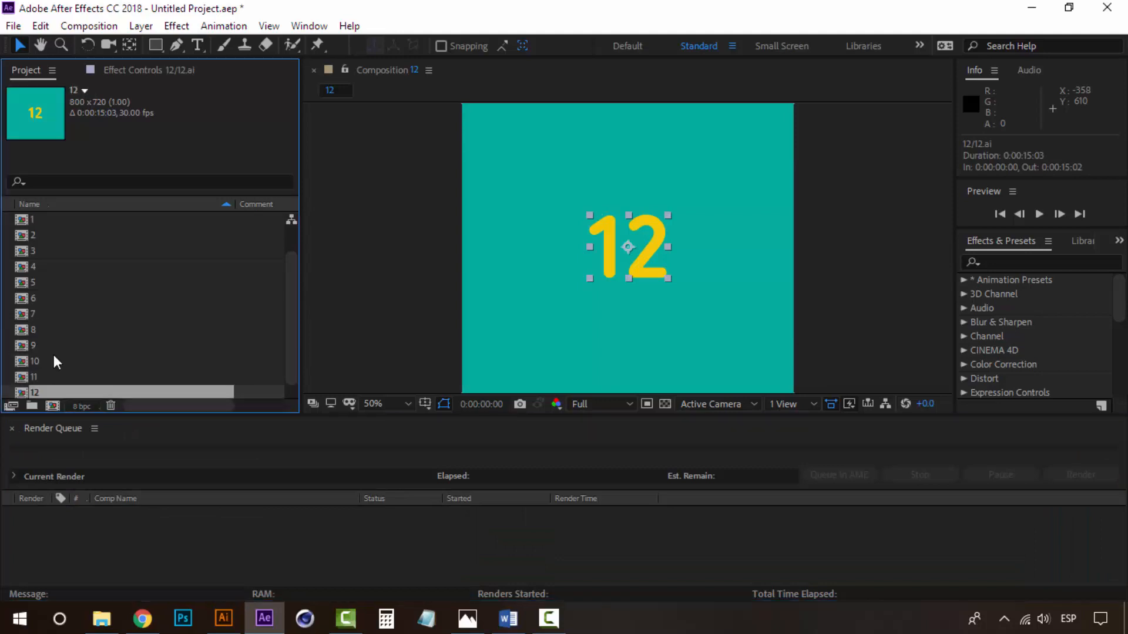
scroll(54, 355, up, 2)
click(42, 220)
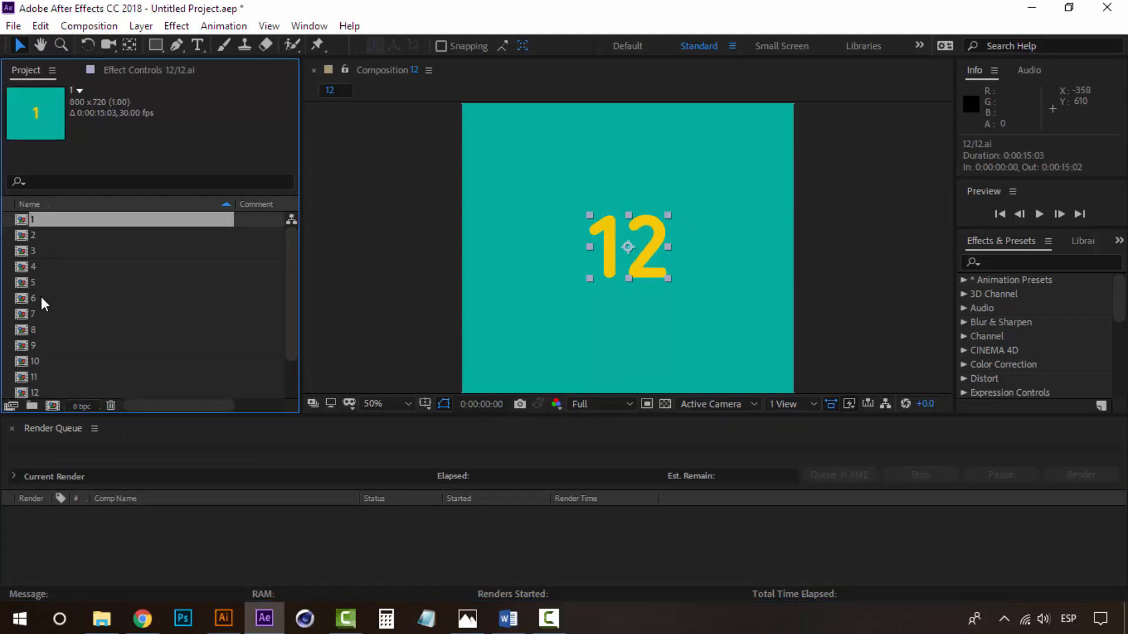
scroll(38, 248, right, 3)
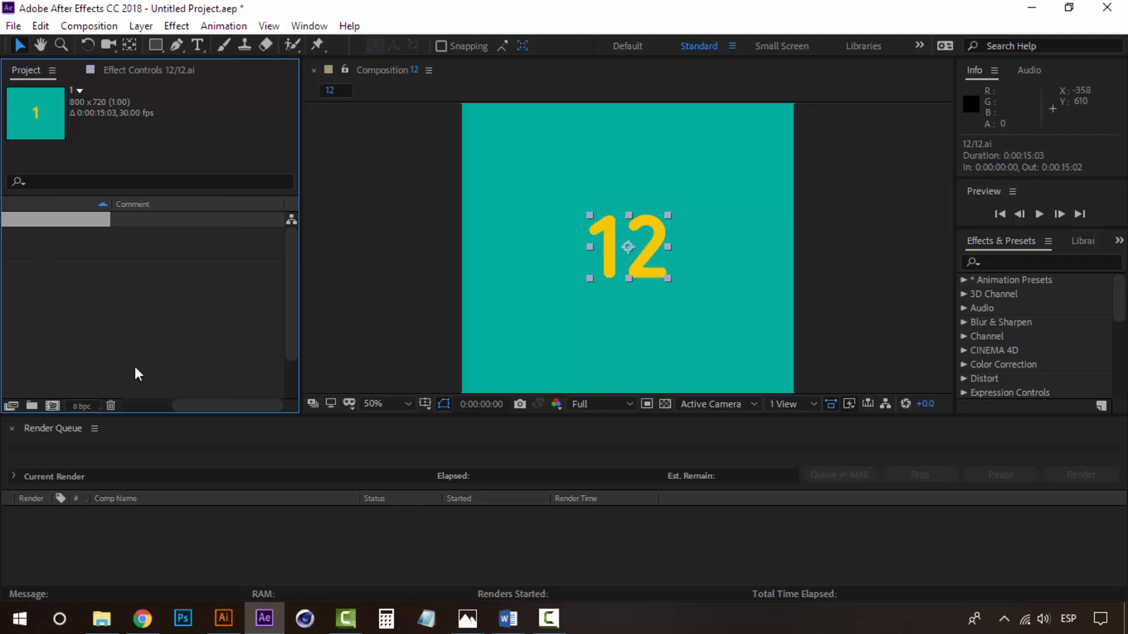
drag(190, 404, 94, 398)
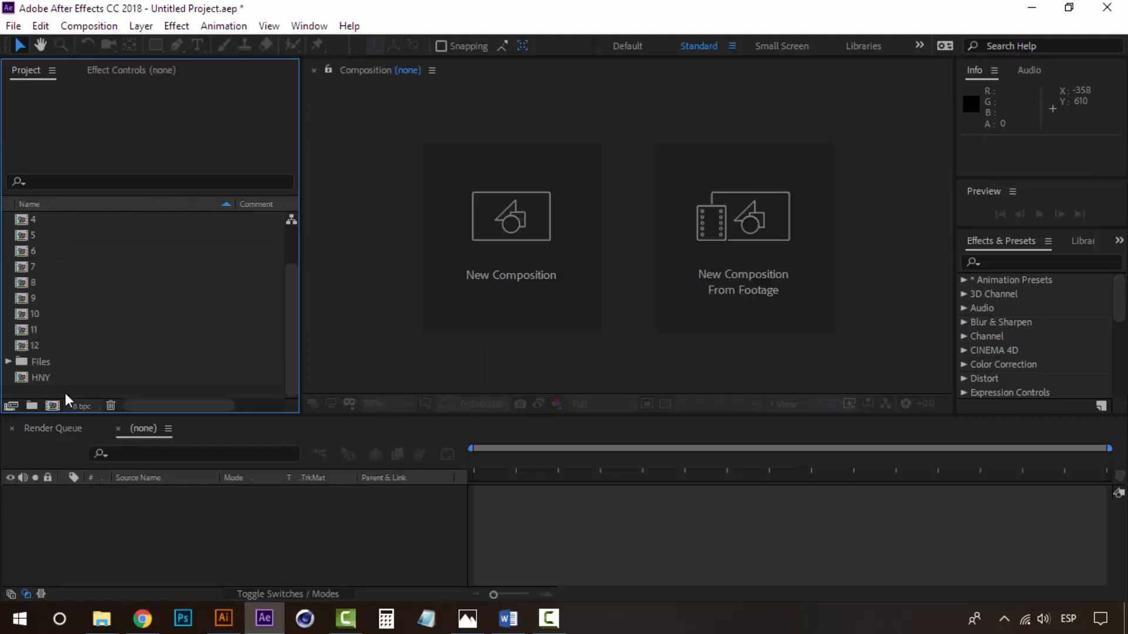
Create a single new composition from compositions 1 through 12 and HNY, selected in that order
scroll(66, 391, up, 1)
click(57, 220)
scroll(57, 243, down, 1)
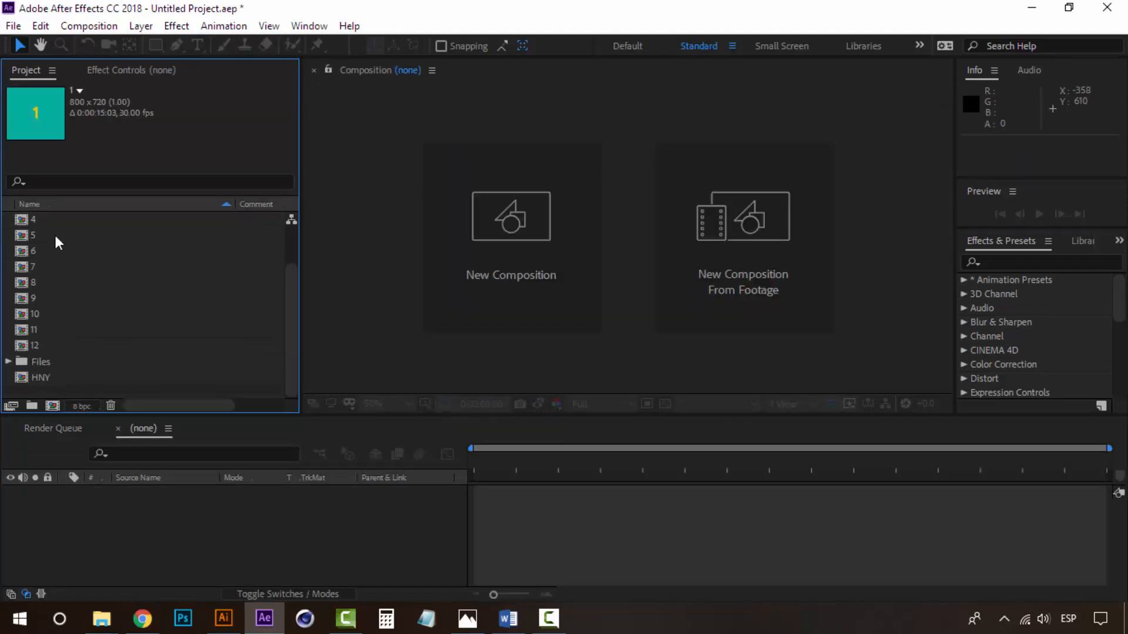
shift+click(52, 345)
ctrl+click(48, 375)
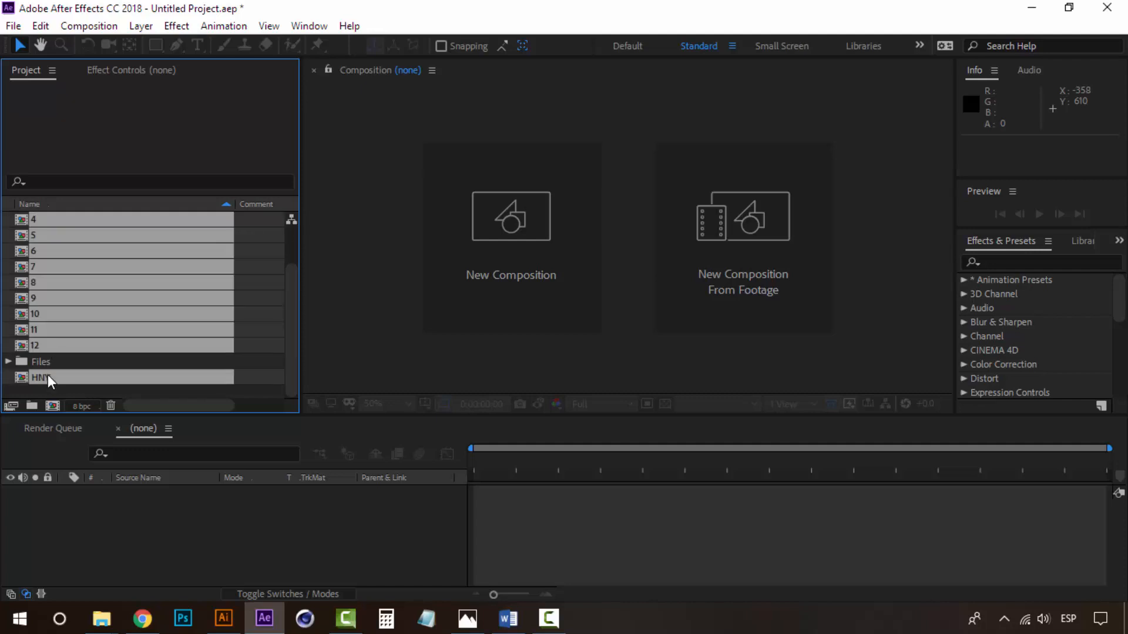
drag(38, 345, 76, 533)
click(621, 464)
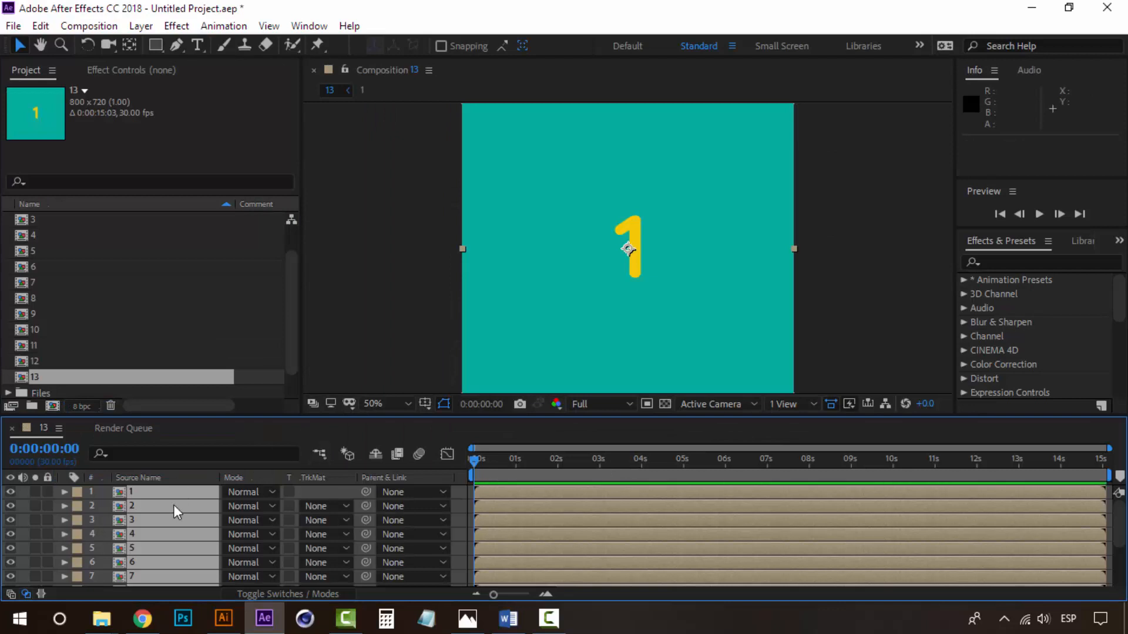
Examine the stacking order and duration of layers 1 through 12 and HNY in the new composition
scroll(174, 507, down, 3)
scroll(174, 507, up, 3)
scroll(175, 512, down, 3)
click(867, 347)
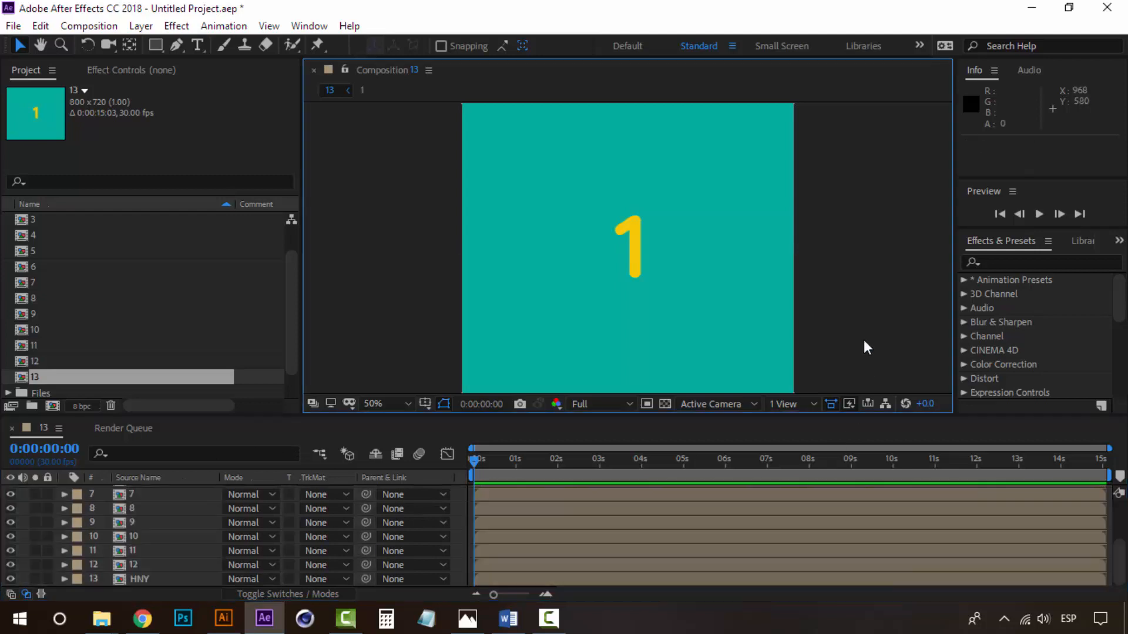
click(178, 524)
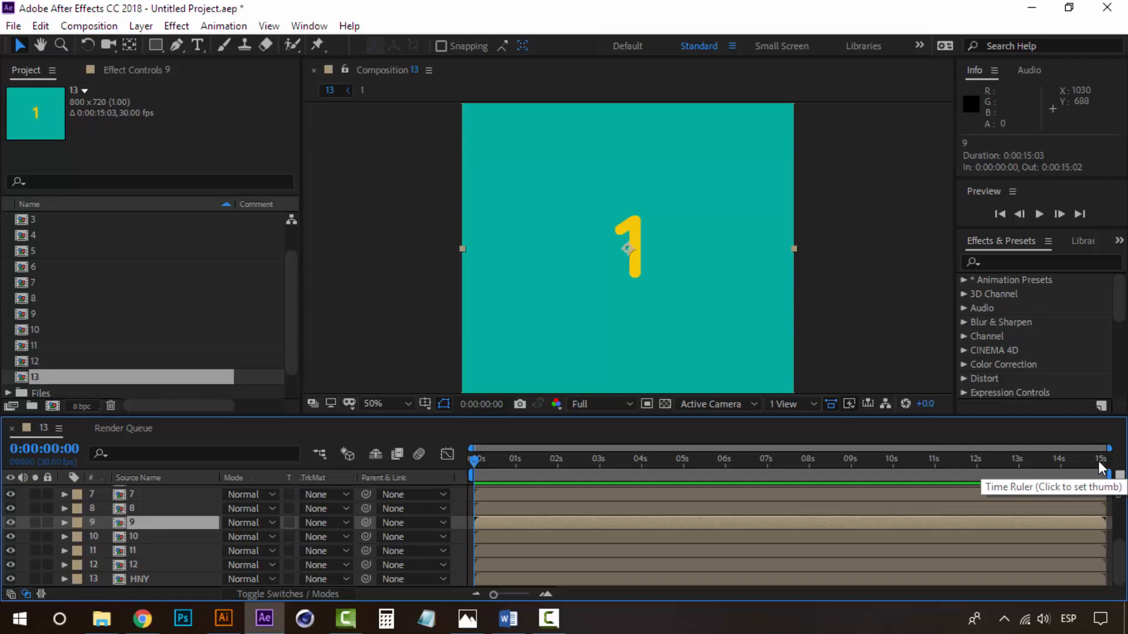
scroll(138, 564, up, 3)
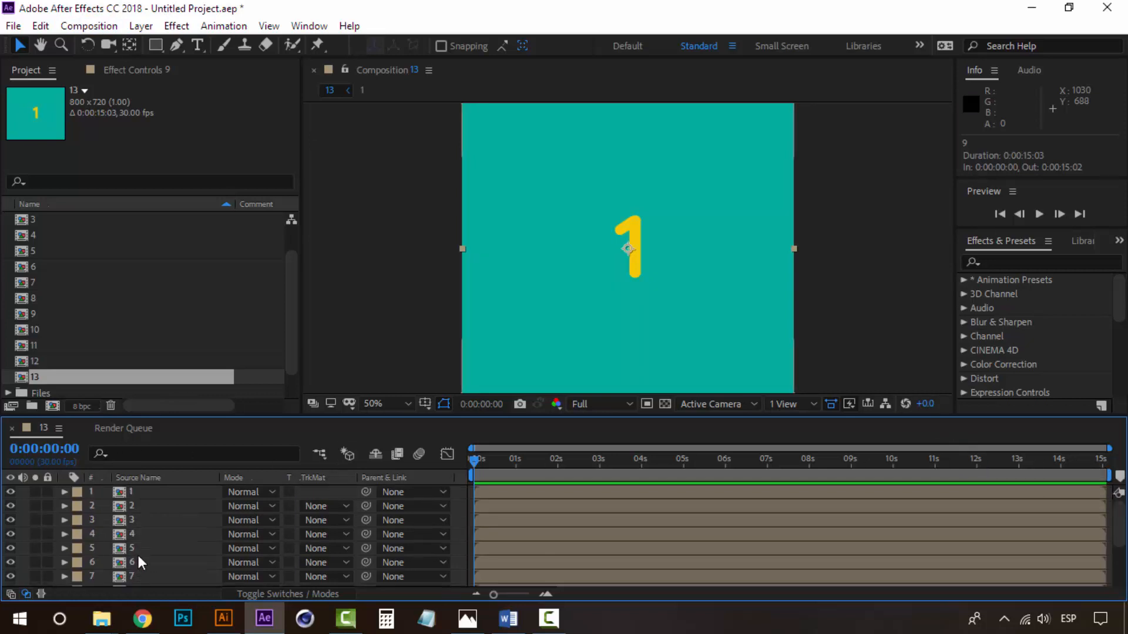
click(134, 491)
scroll(136, 517, down, 3)
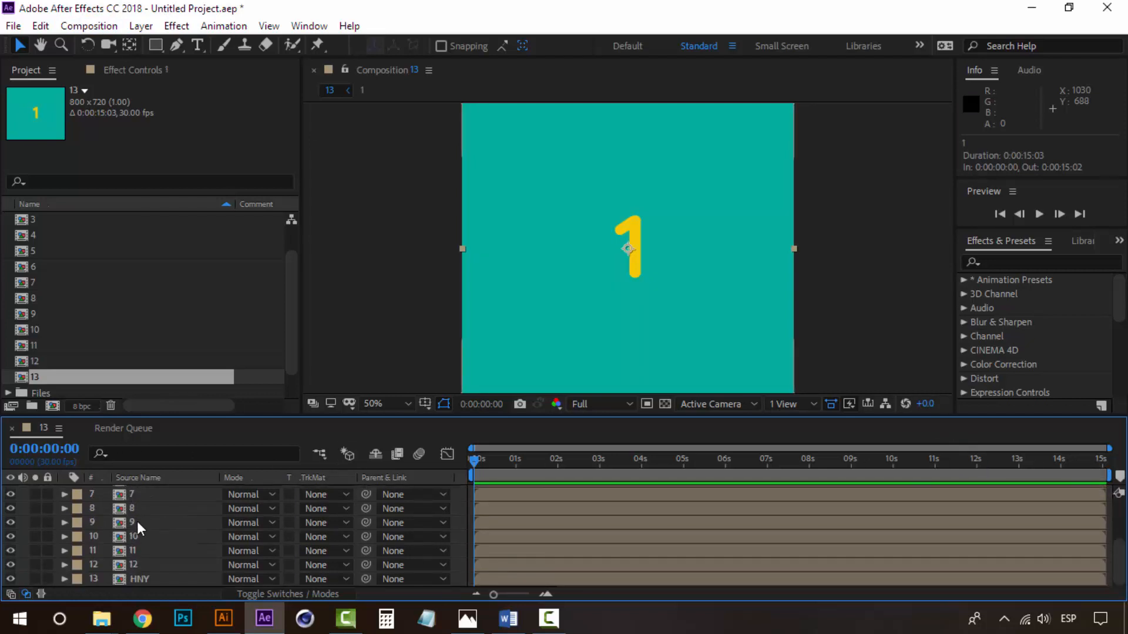
click(136, 579)
click(139, 555)
Undo the time shift of layer 2 and return the current time to 0:00:00:00
key(ctrl+z)
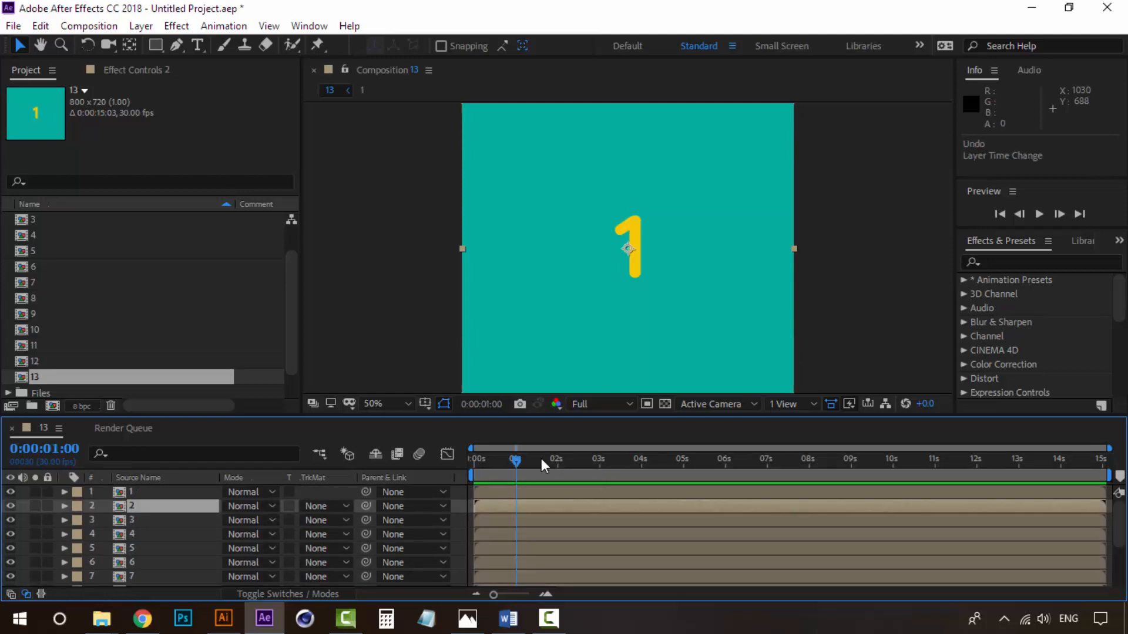
drag(516, 461, 475, 461)
scroll(132, 544, down, 3)
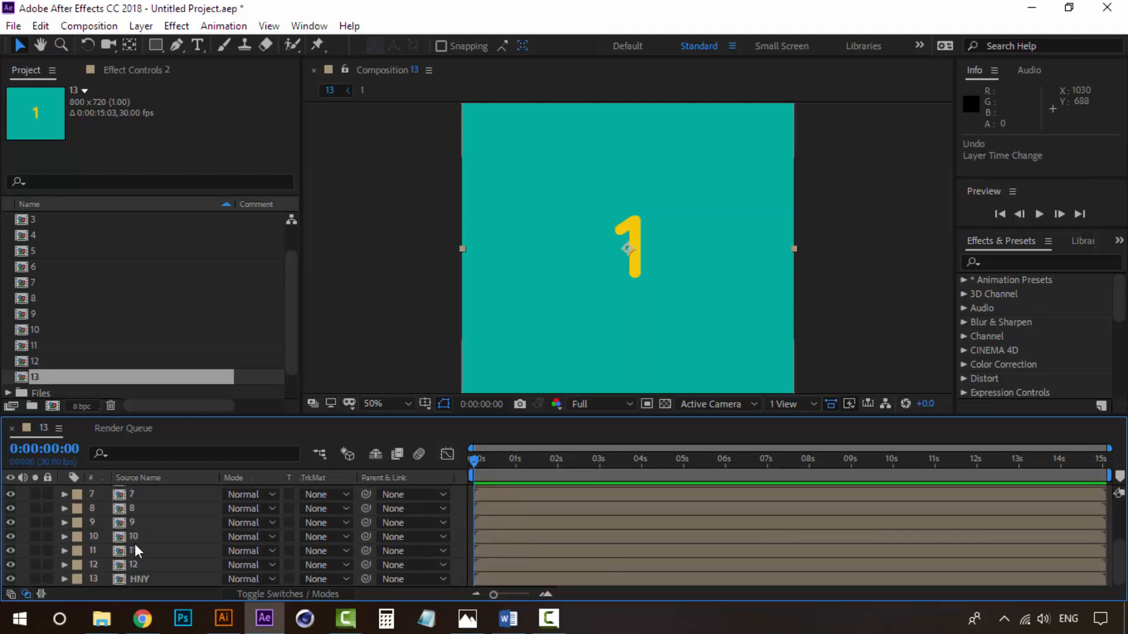
Shift layer 11 to start at 0:00:01:00 and layer 10 to start at 0:00:02:00
click(154, 562)
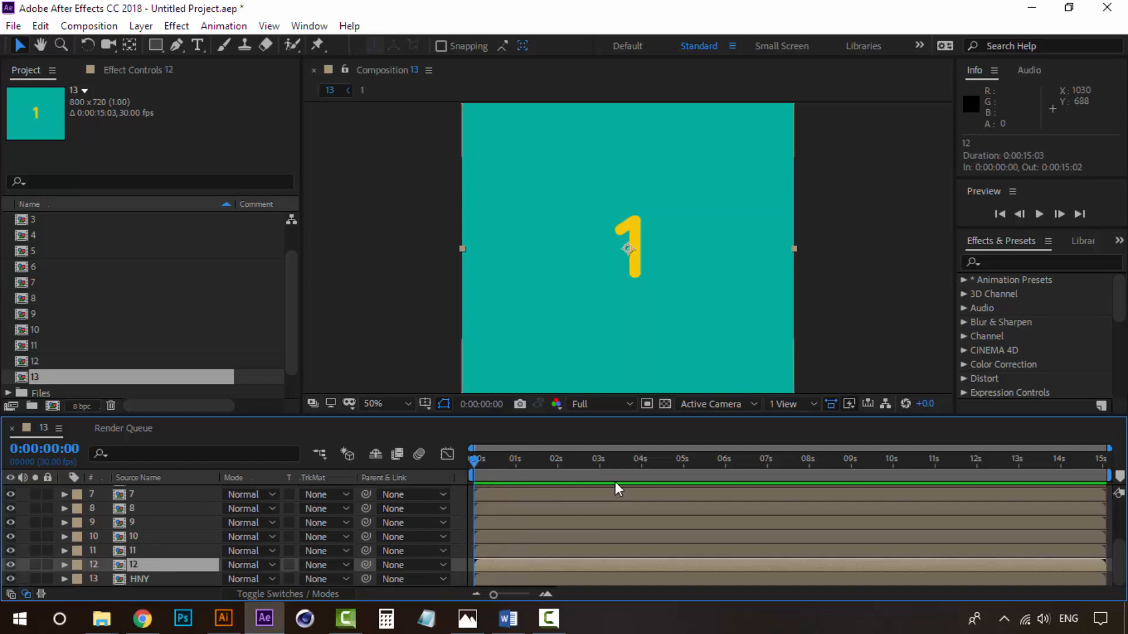
drag(475, 461, 515, 460)
click(125, 552)
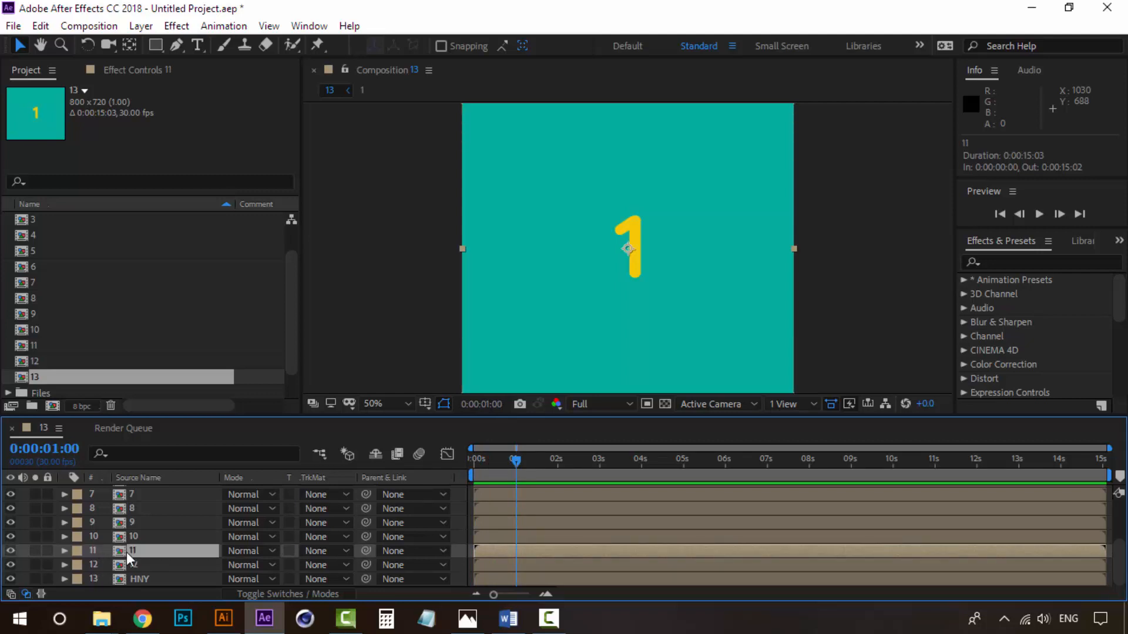
key(alt+bracketleft)
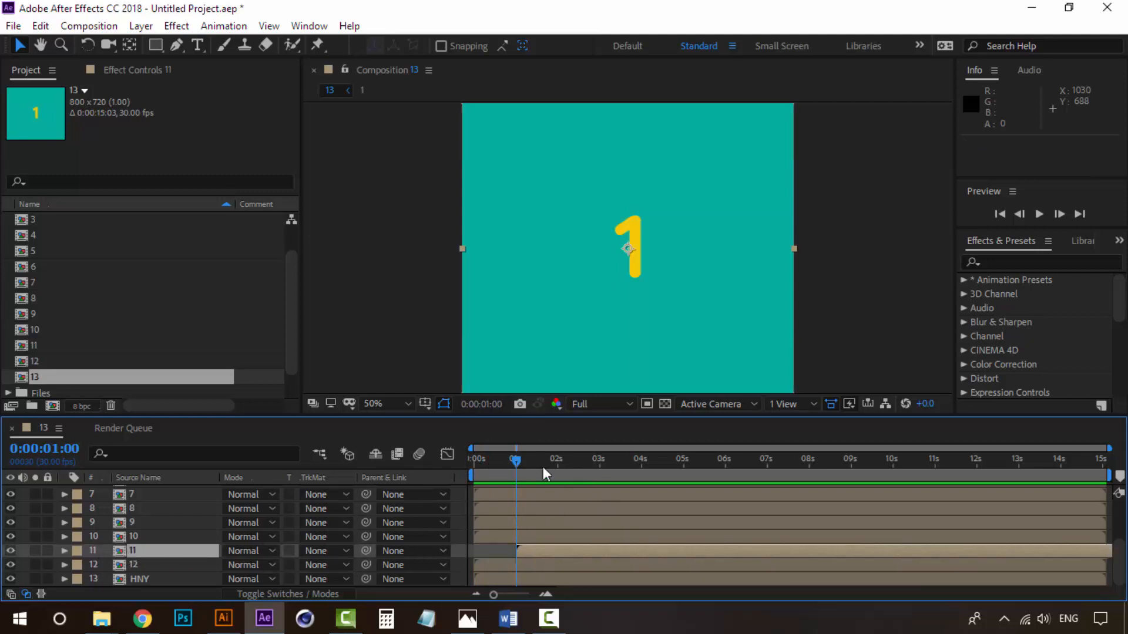
click(558, 464)
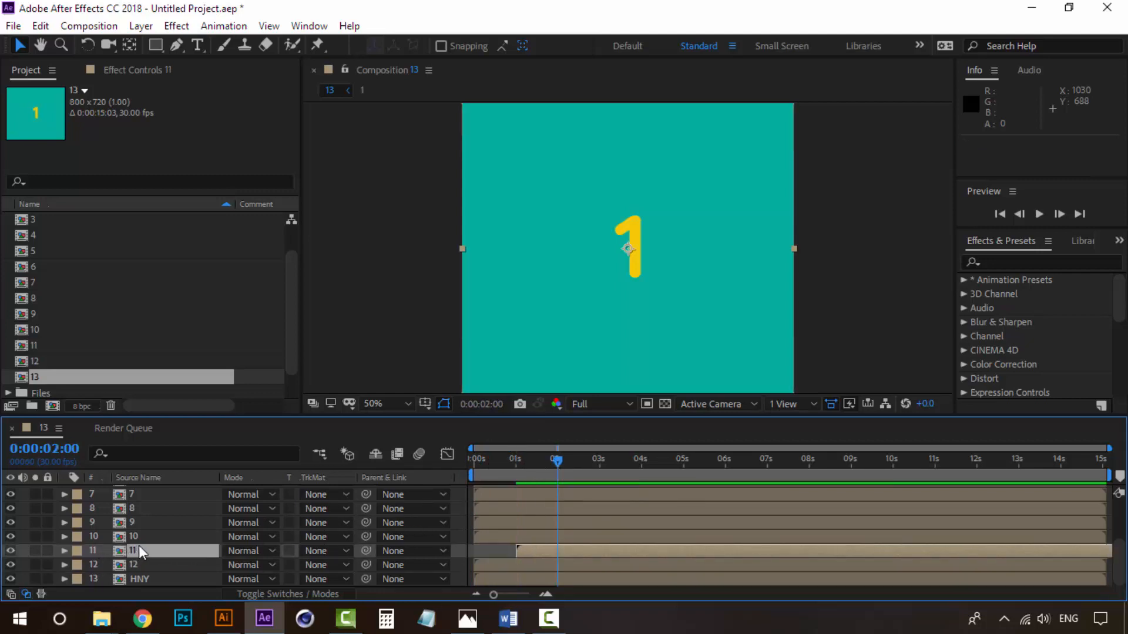
click(141, 537)
key(alt+bracketleft)
Shift layer 9 to start at 0:00:02:29 and layer 8 to start at 0:00:04:01
click(598, 461)
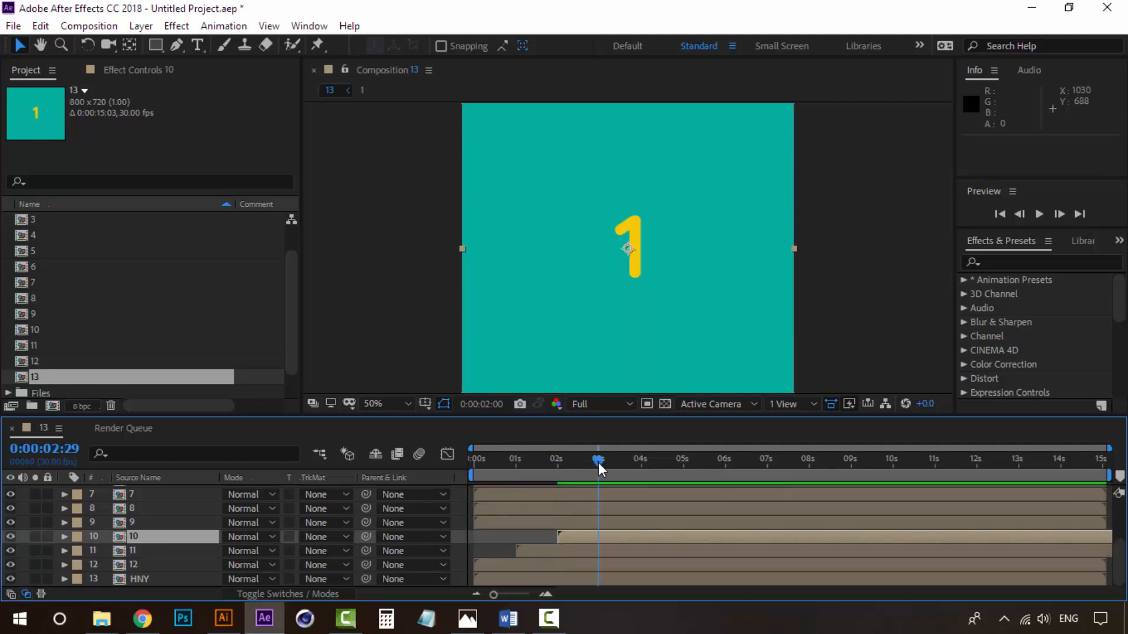
click(222, 522)
key(alt+bracketleft)
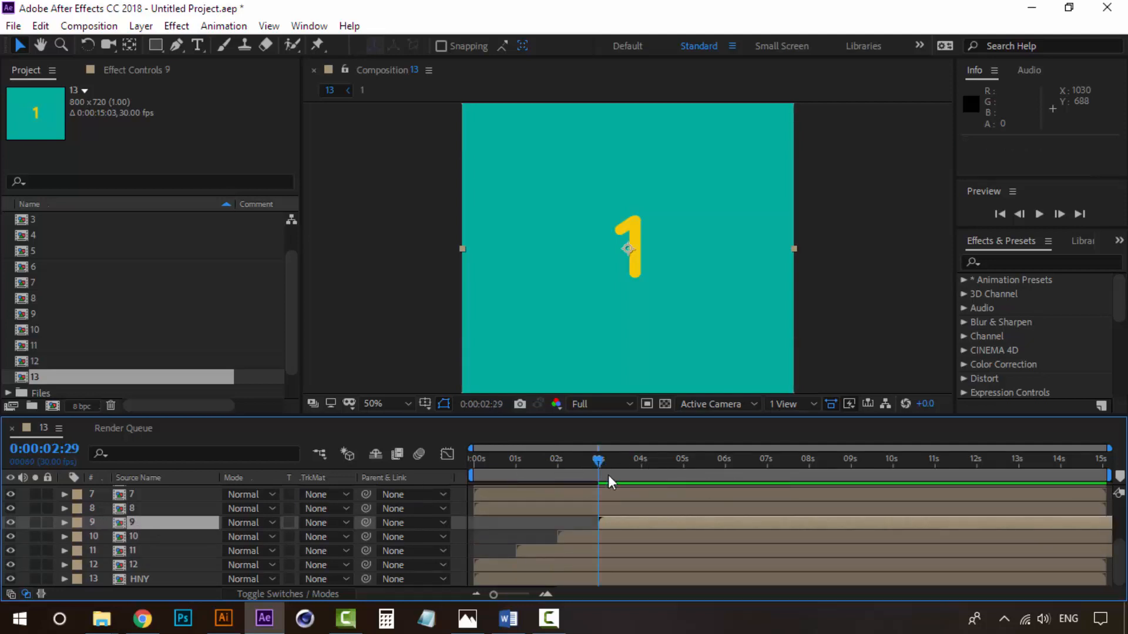
click(643, 461)
click(165, 504)
key(alt+bracketleft)
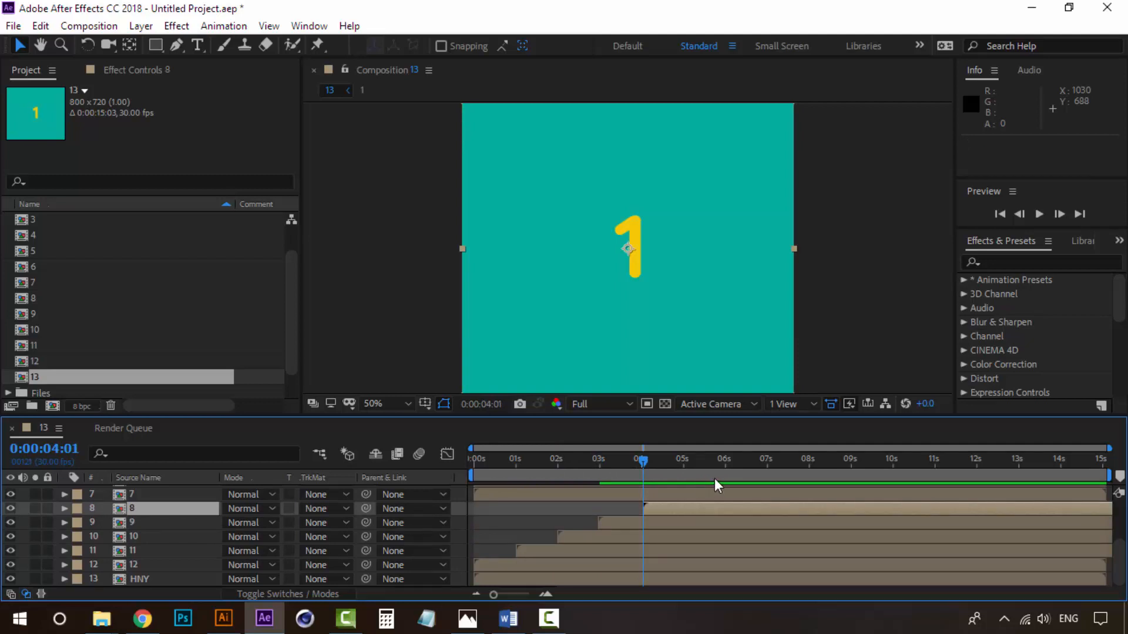
Shift layer 7 to start at 0:00:05:00 and layer 6 to start at 0:00:06:00
click(683, 460)
click(144, 495)
key(alt+bracketleft)
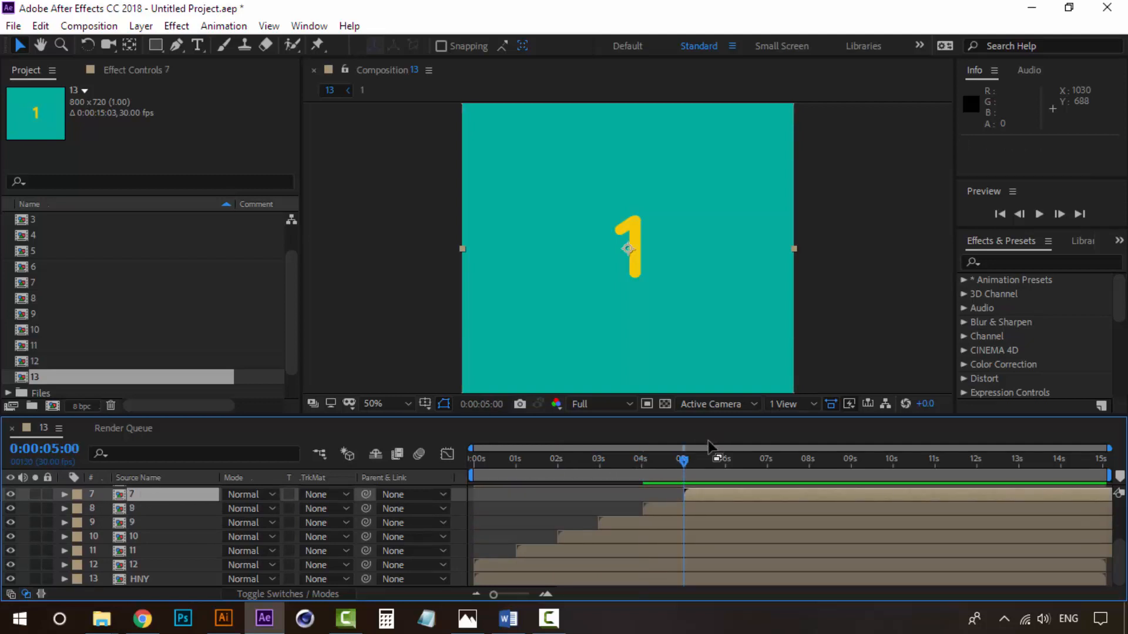
click(722, 461)
scroll(170, 528, up, 3)
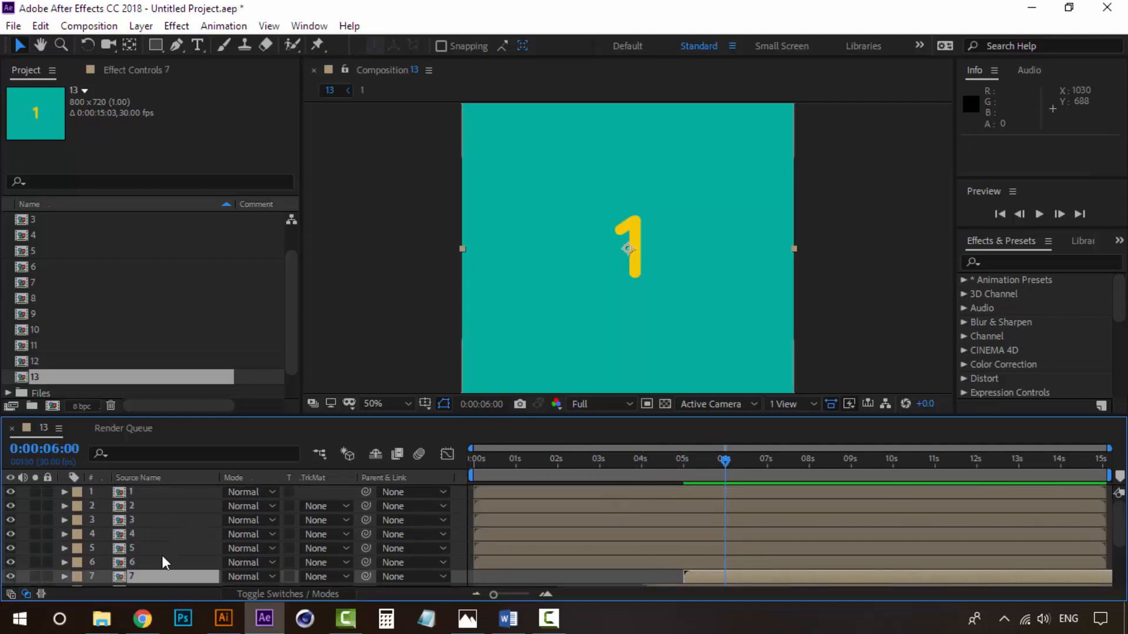
click(156, 548)
click(154, 562)
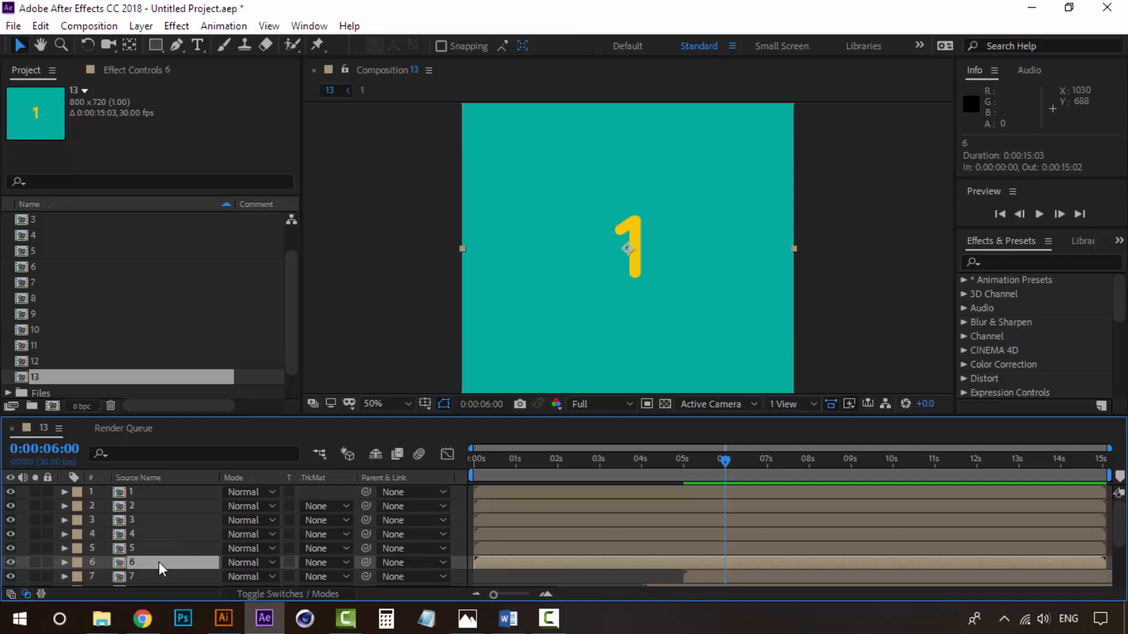
key(alt+bracketleft)
Shift layer 5 to start at 0:00:07:00 and layer 4 to start at 0:00:08:00
click(769, 468)
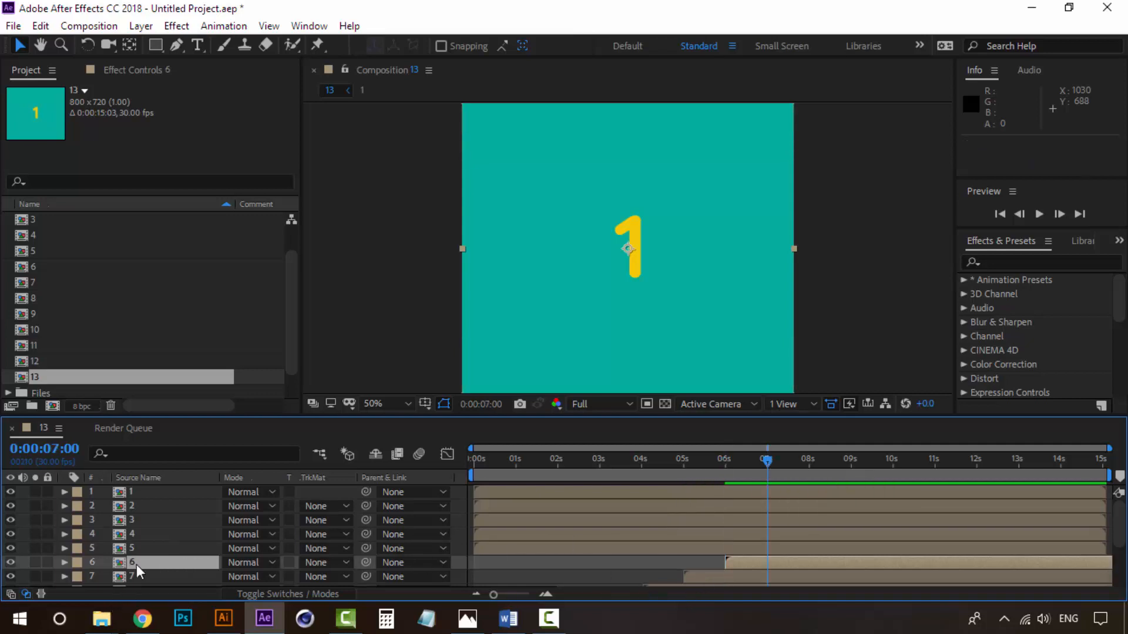
click(156, 548)
key(alt+bracketleft)
click(808, 463)
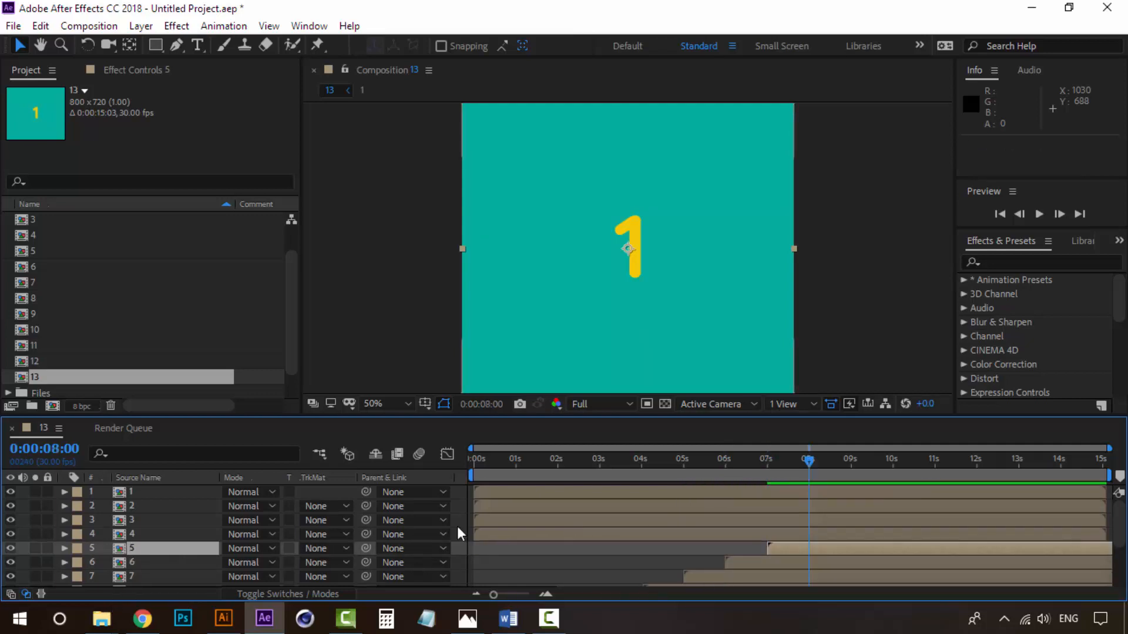
click(148, 535)
key(alt+bracketleft)
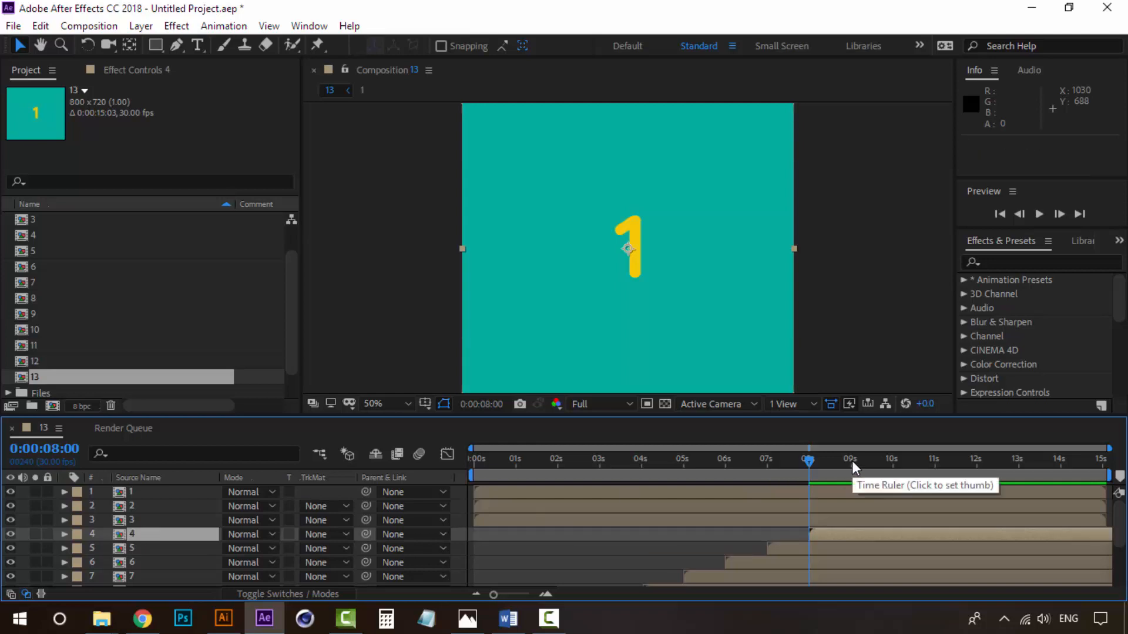
Shift layer 3 to start at 0:00:09:01 and layer 2 to start at 0:00:10:00
click(852, 464)
click(154, 521)
key(alt+bracketleft)
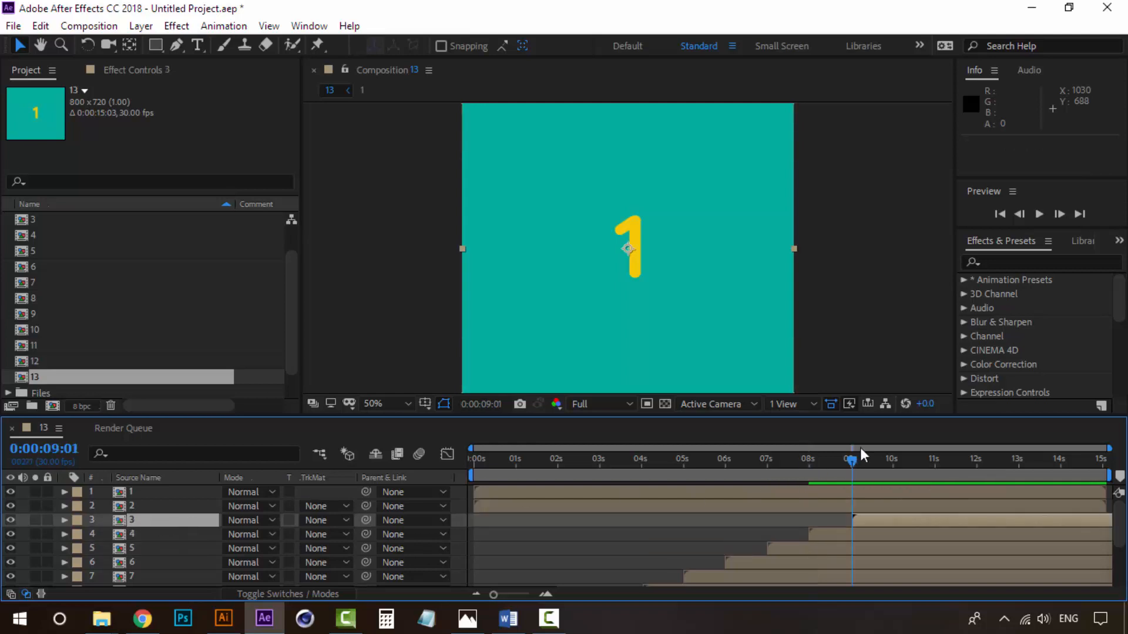
click(893, 460)
click(222, 508)
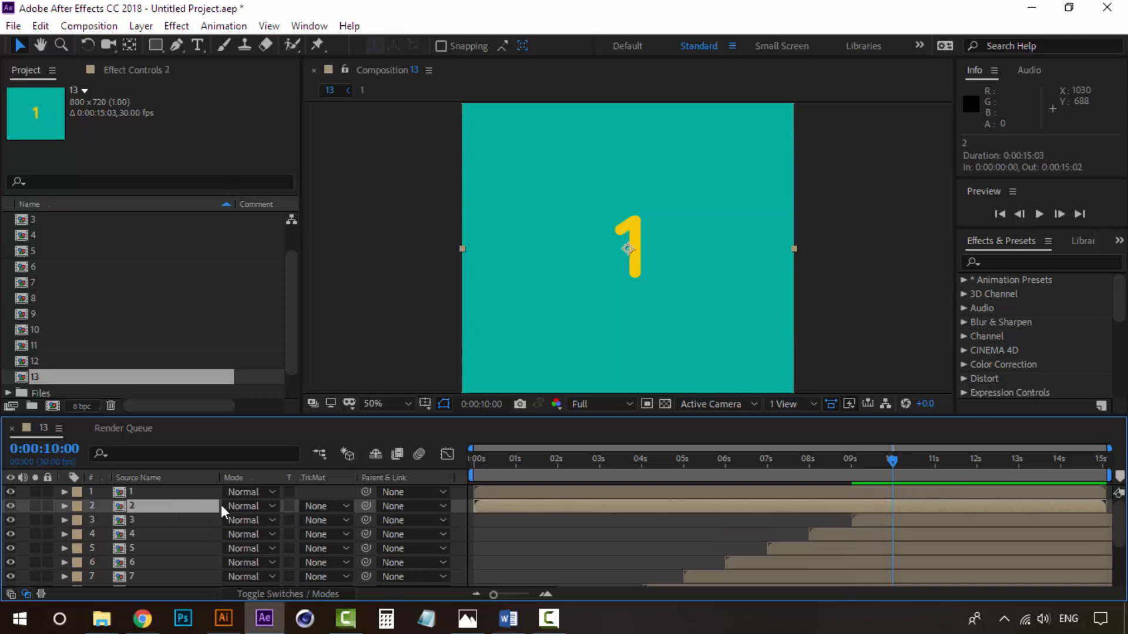
key(alt+bracketleft)
Shift layer 1 to start at 0:00:11:01
click(936, 462)
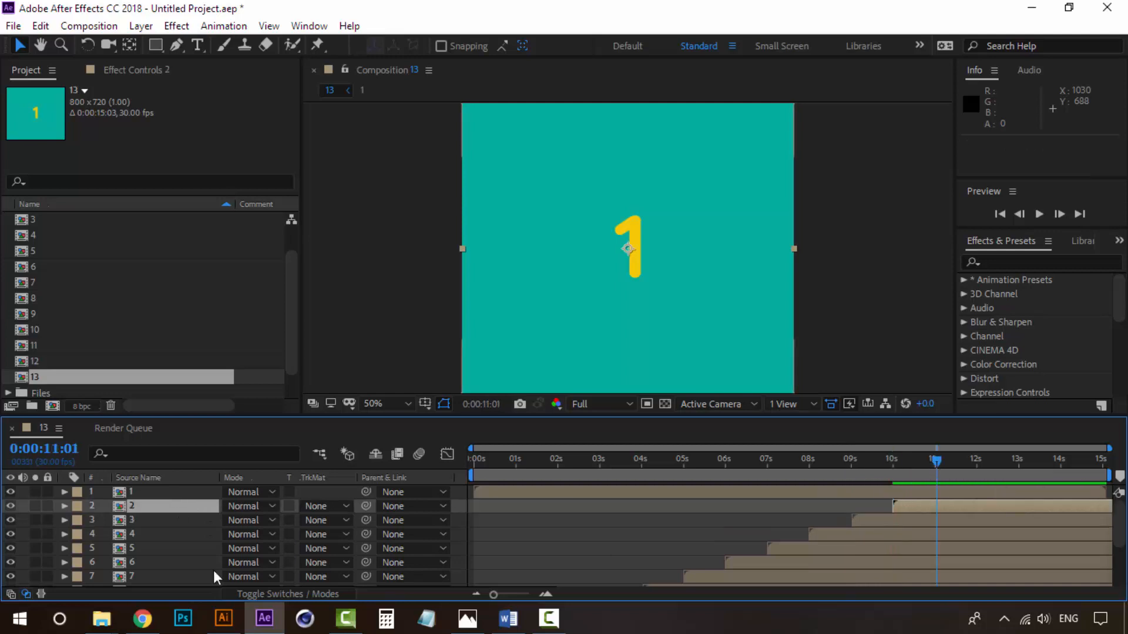
click(175, 493)
key(alt+bracketleft)
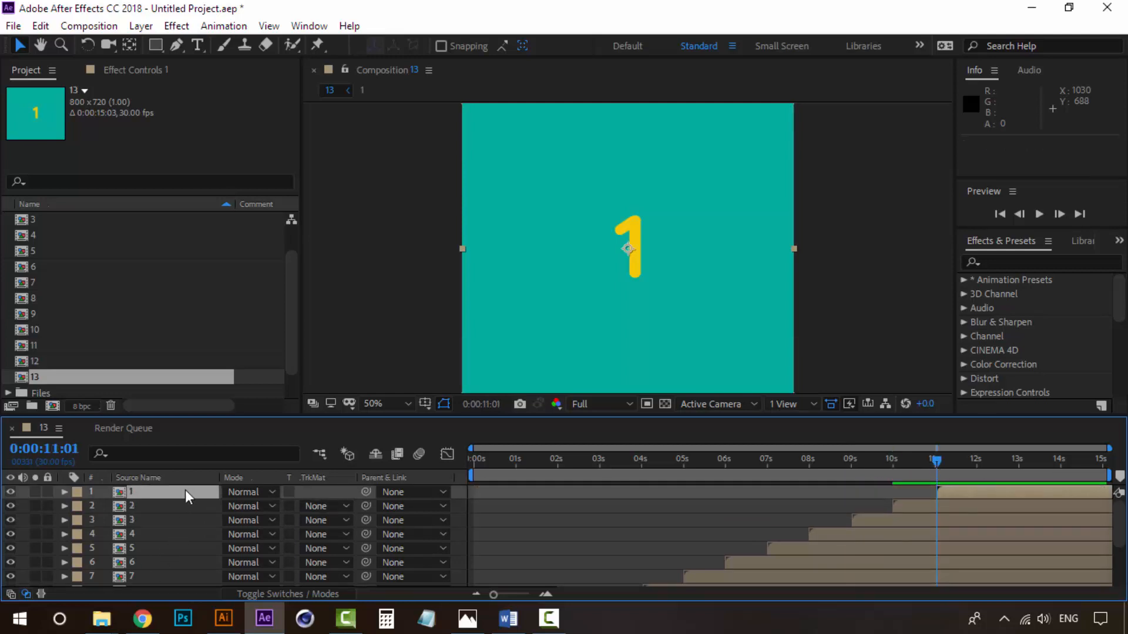
Move the HNY layer to the top of the layer stack and make it start at 0:00:12:00
scroll(167, 552, down, 3)
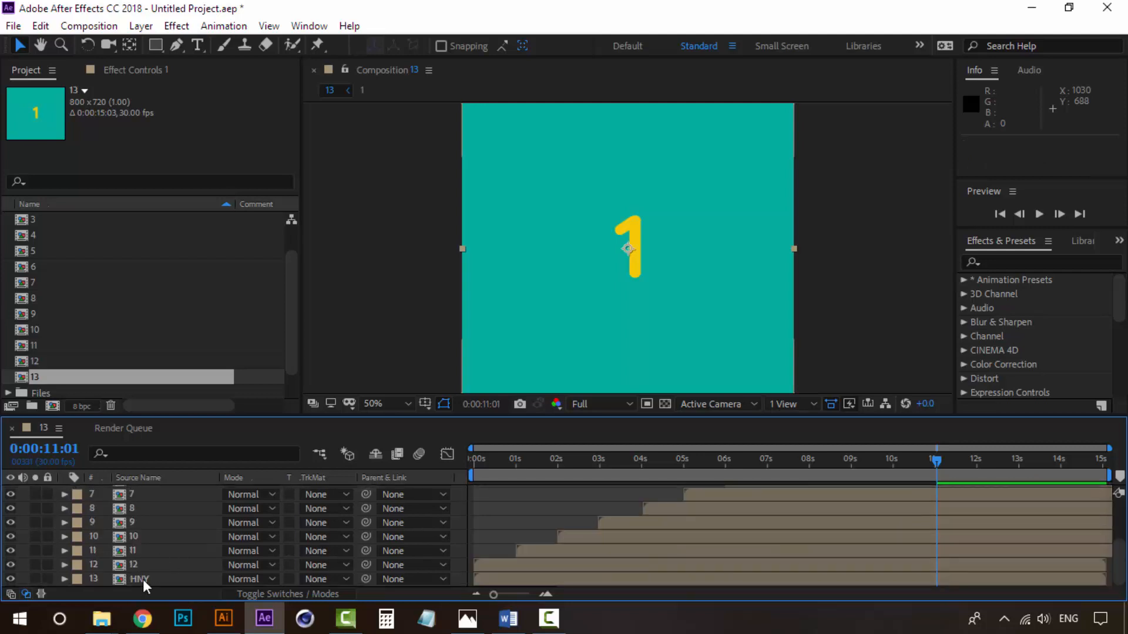
drag(142, 579, 146, 494)
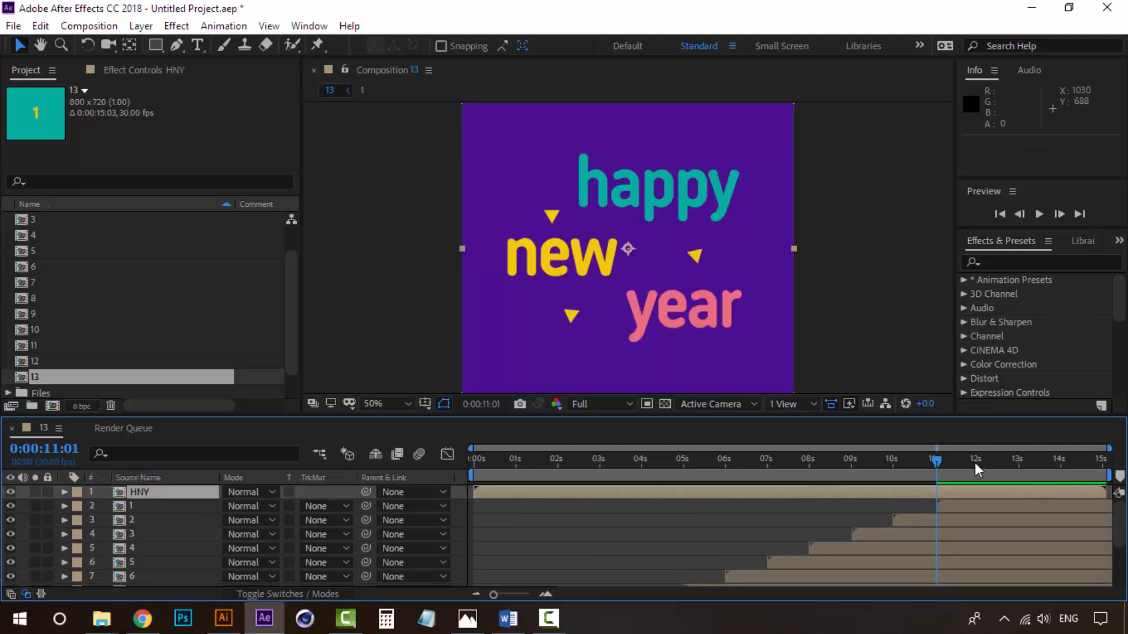
click(977, 461)
key(alt+bracketleft)
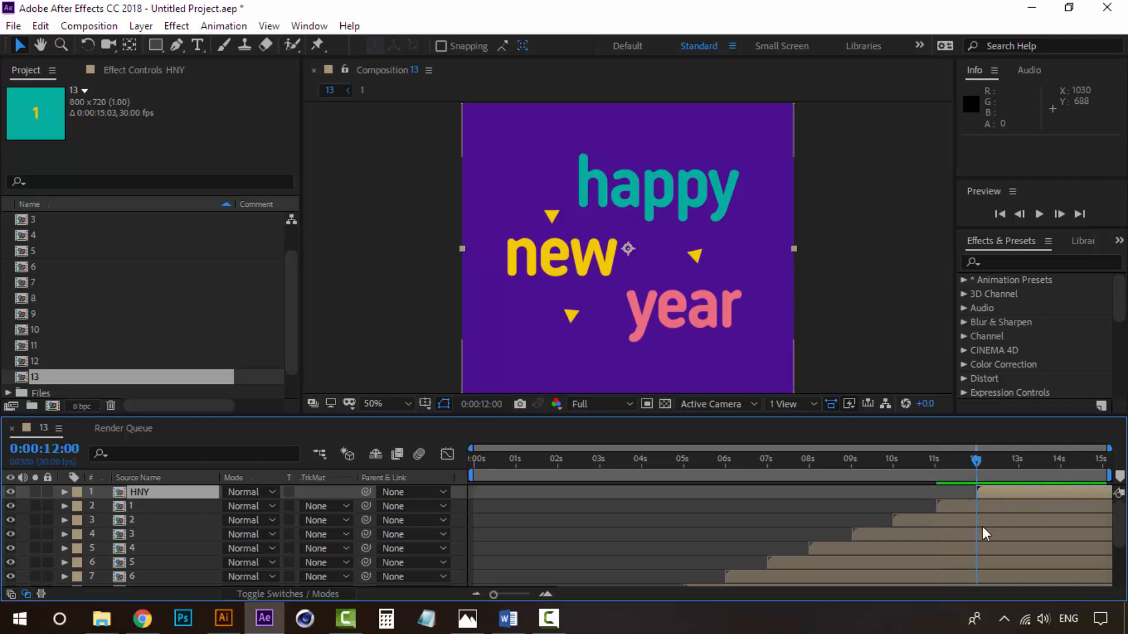
Preview the countdown from 0:00:00:00, return the current time to the start, and check the staggered layers
drag(977, 460, 467, 435)
key(space)
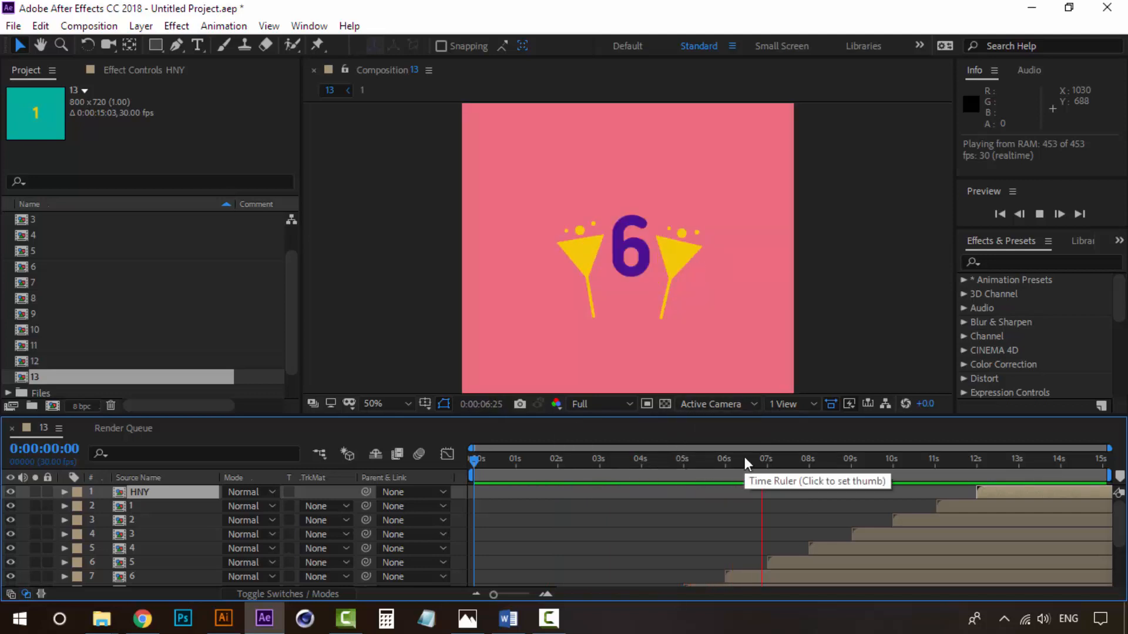
drag(745, 457, 399, 452)
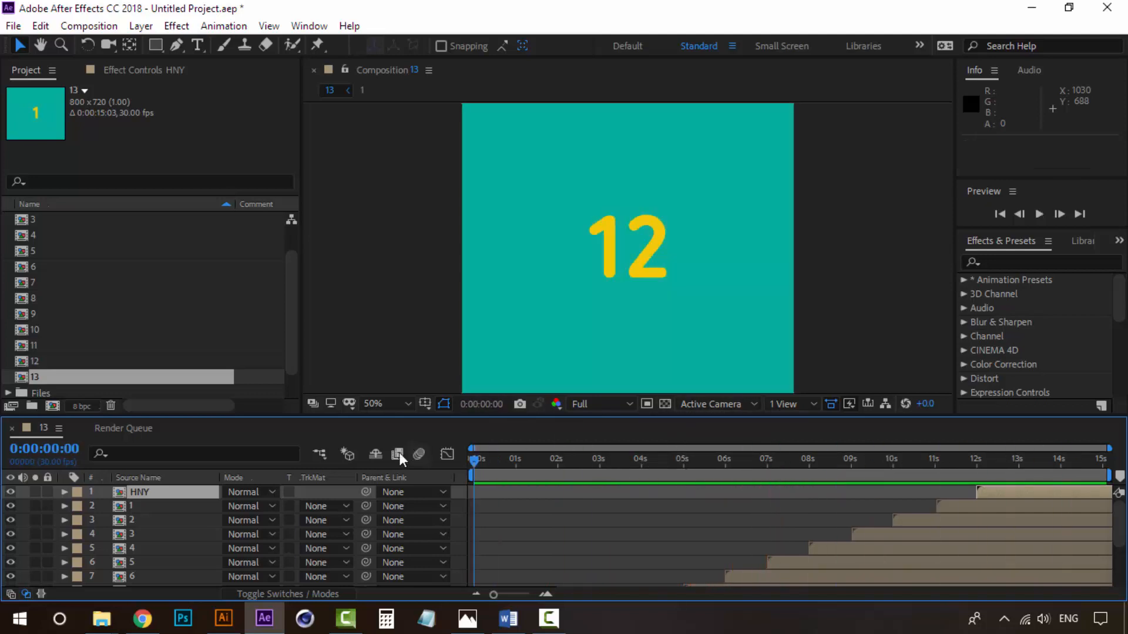
scroll(182, 532, down, 3)
scroll(156, 573, up, 3)
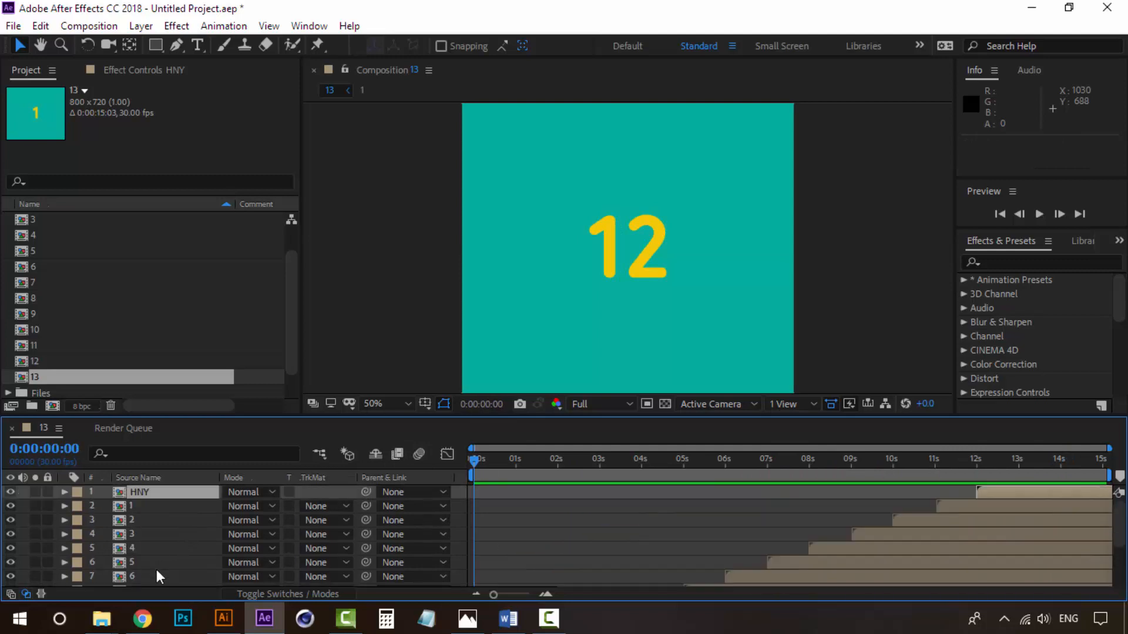